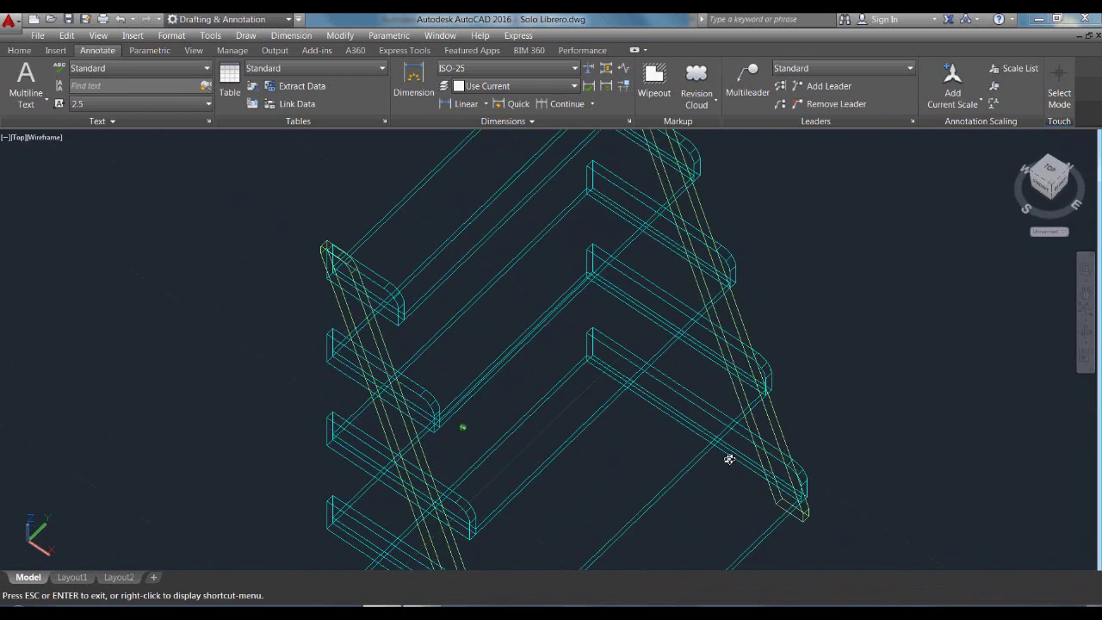
Show the bookshelf in the Conceptual visual style and orbit around it to examine its shelves and side rails.
{"action": "right_click", "coordinate": [746, 438]}
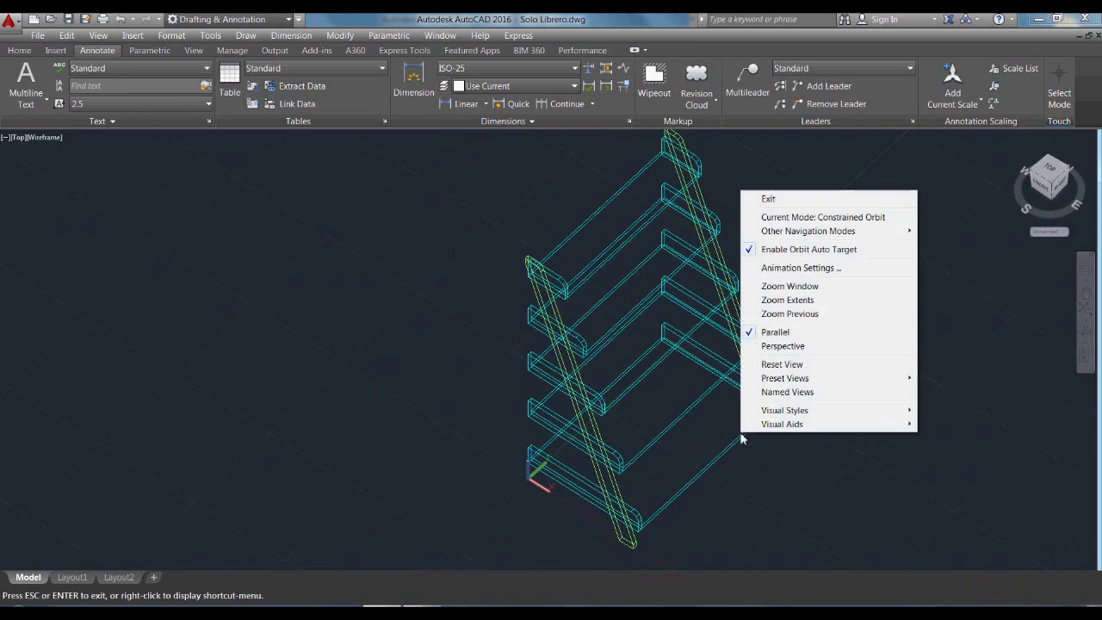
{"action": "mouse_move", "coordinate": [762, 411]}
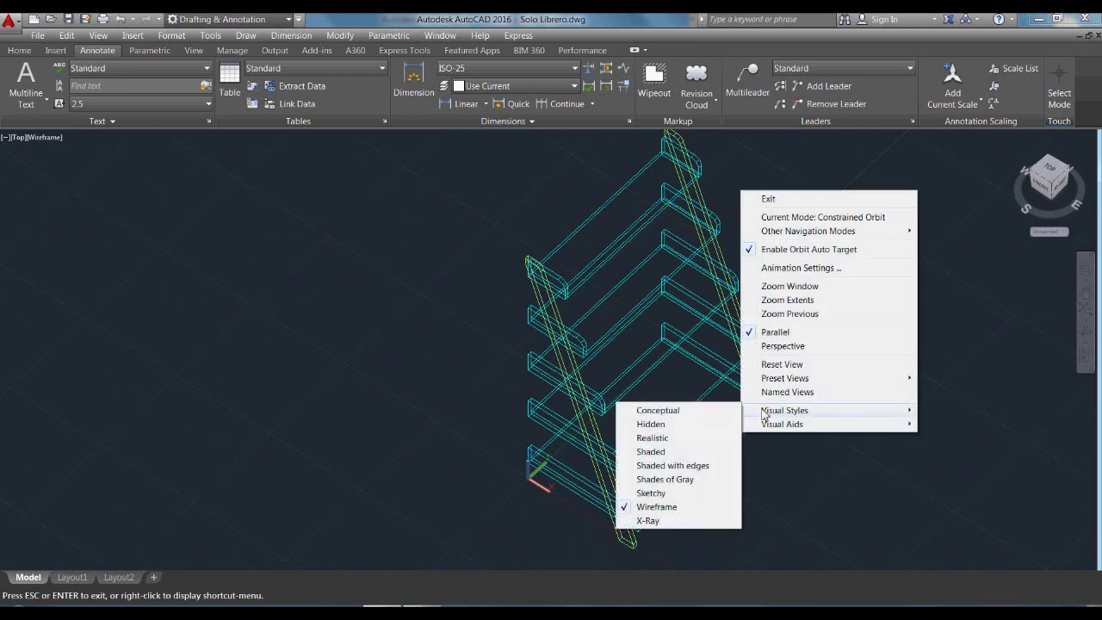
{"action": "left_click", "coordinate": [660, 411]}
{"action": "left_click_drag", "start_coordinate": [790, 481], "coordinate": [705, 470]}
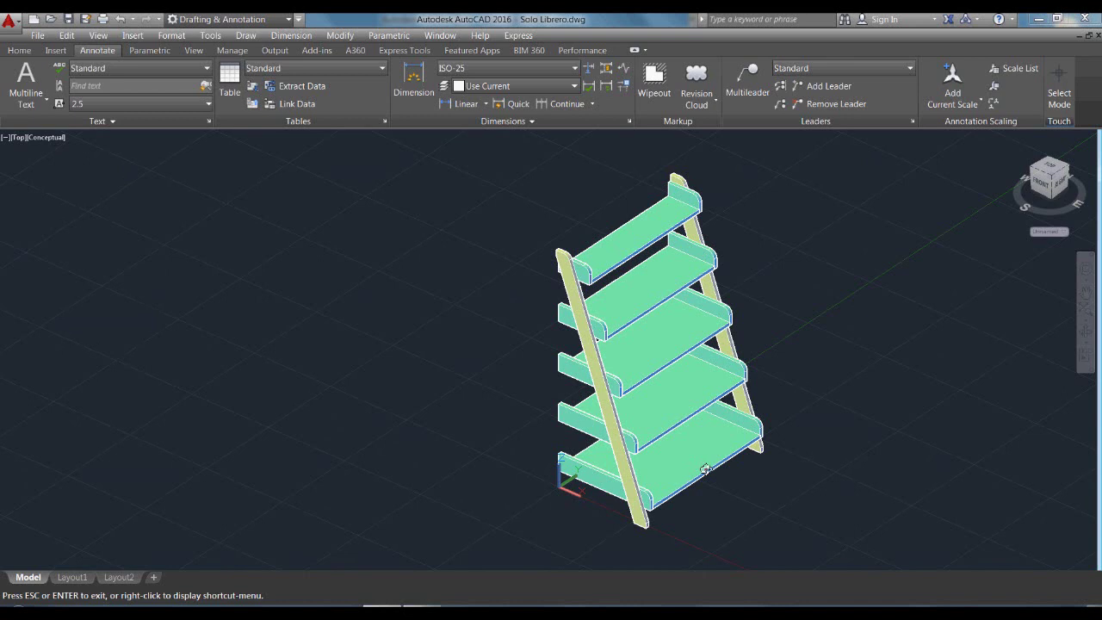
{"action": "left_click_drag", "start_coordinate": [732, 488], "coordinate": [748, 494]}
{"action": "key", "text": "Escape"}
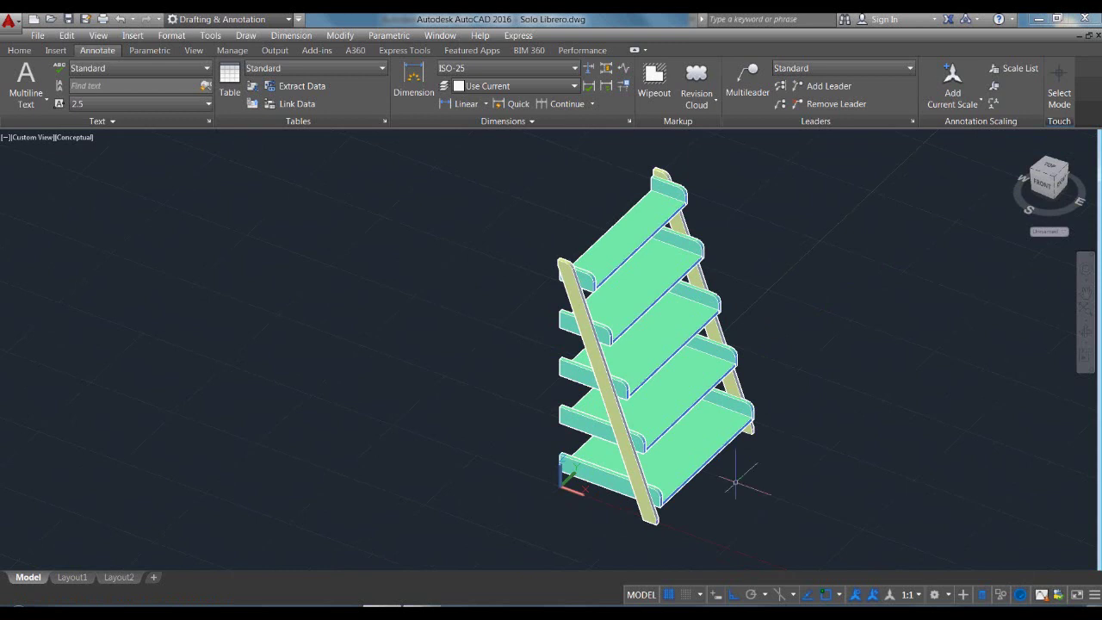
Set the visual style to 2D Wireframe and restore the preset Top view.
{"action": "type", "text": "vs"}
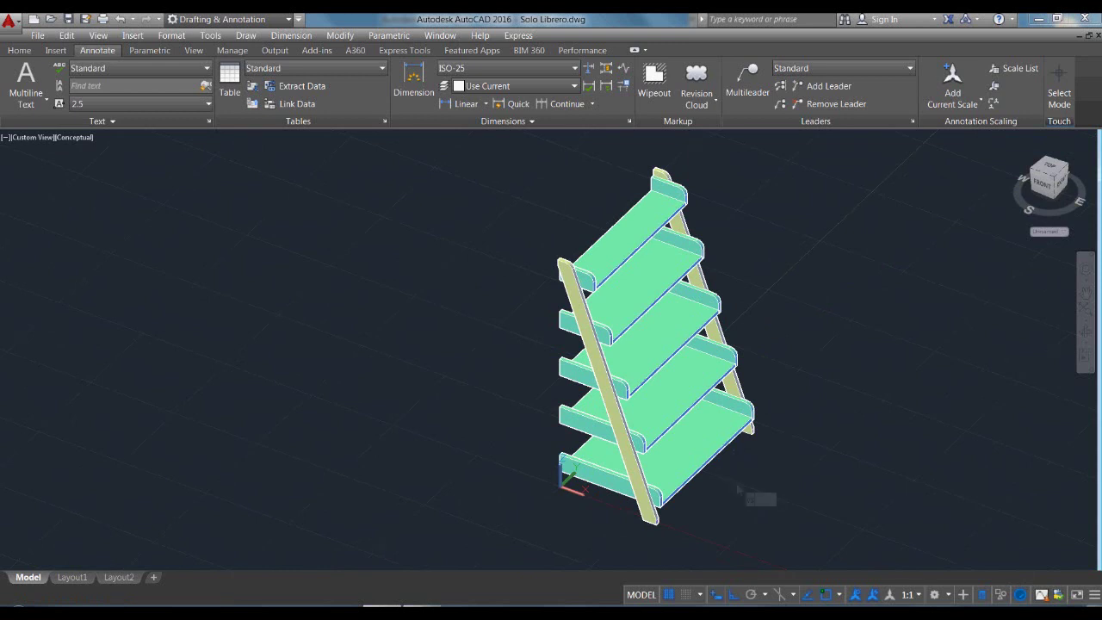
{"action": "key", "text": "Return"}
{"action": "type", "text": "2"}
{"action": "key", "text": "Return"}
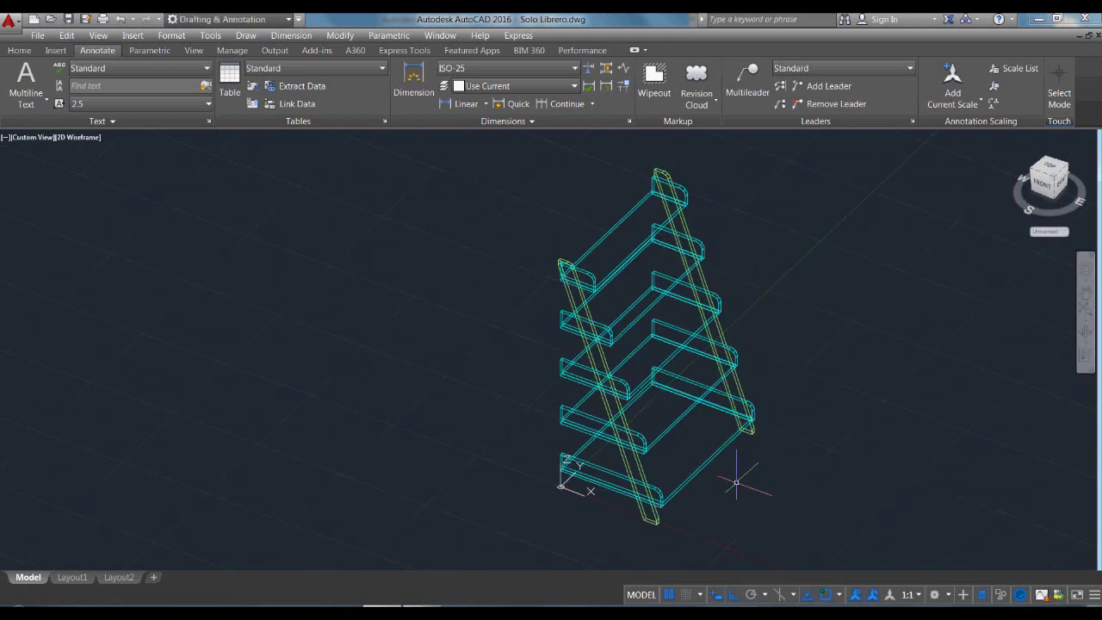
{"action": "type", "text": "v"}
{"action": "key", "text": "Return"}
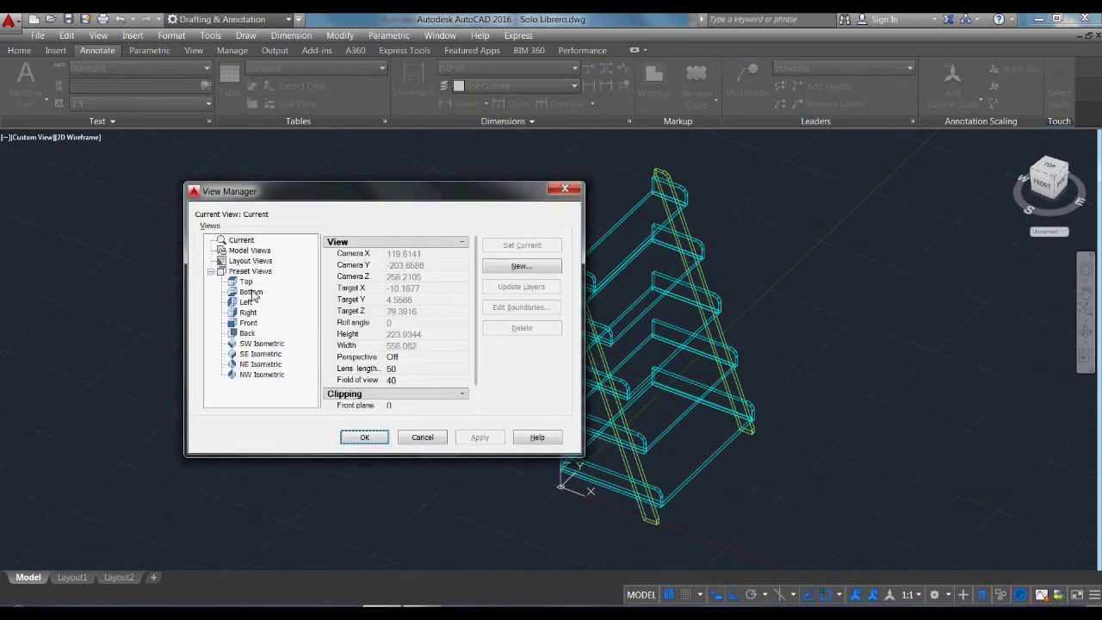
{"action": "left_click", "coordinate": [247, 281]}
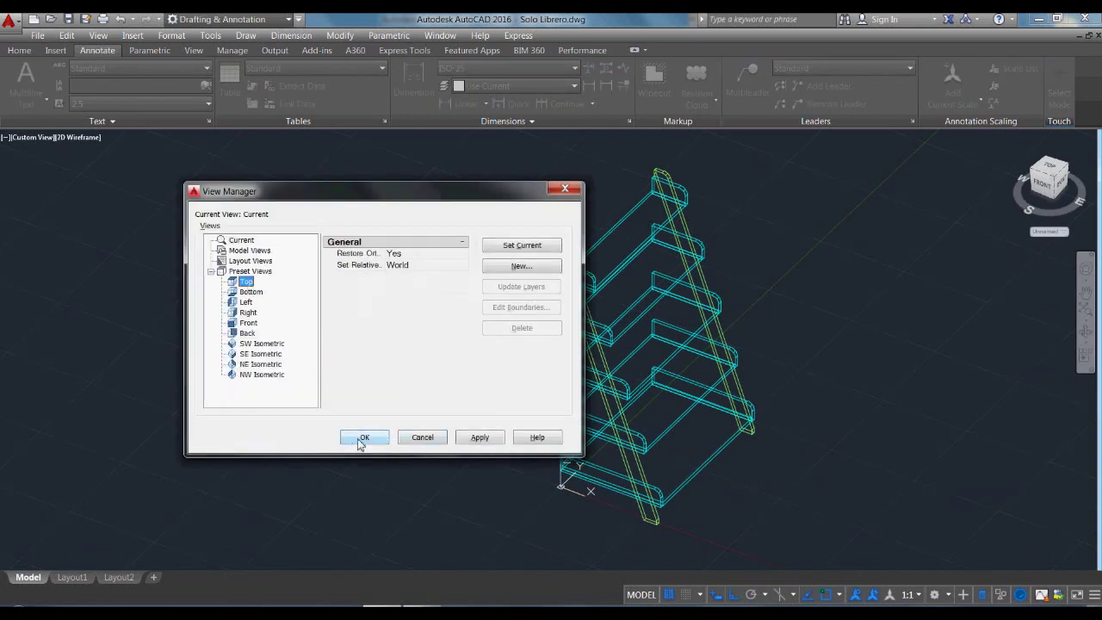
{"action": "left_click", "coordinate": [363, 439]}
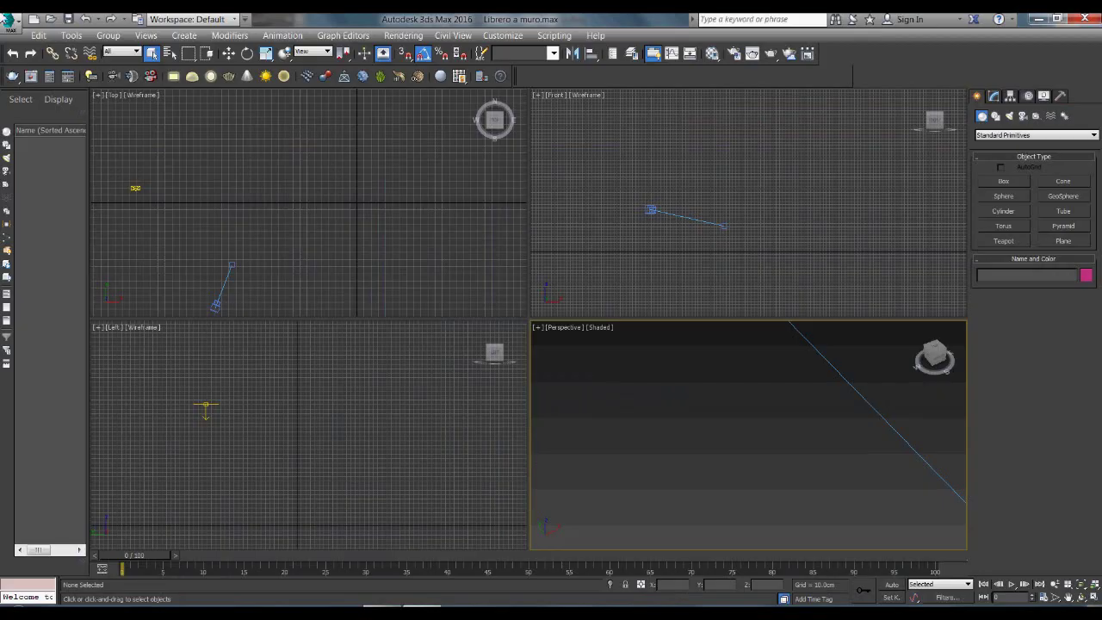
Switch to 3ds Max and import Solo Librero.dwg from the desktop, accepting the offered DWG import options.
{"action": "left_click", "coordinate": [10, 21]}
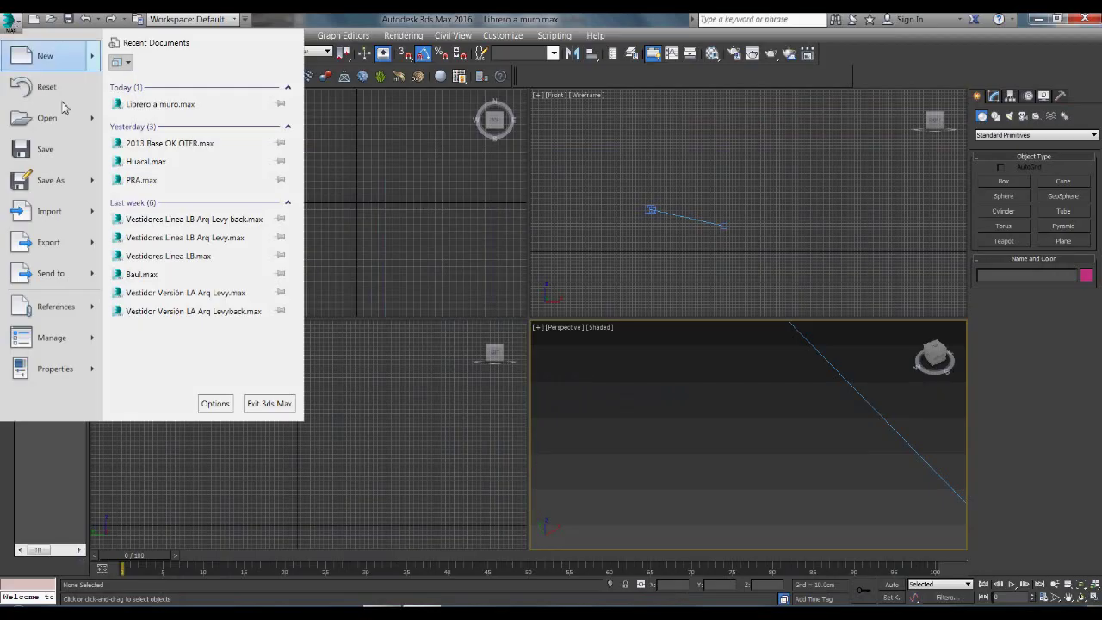
{"action": "left_click", "coordinate": [68, 211]}
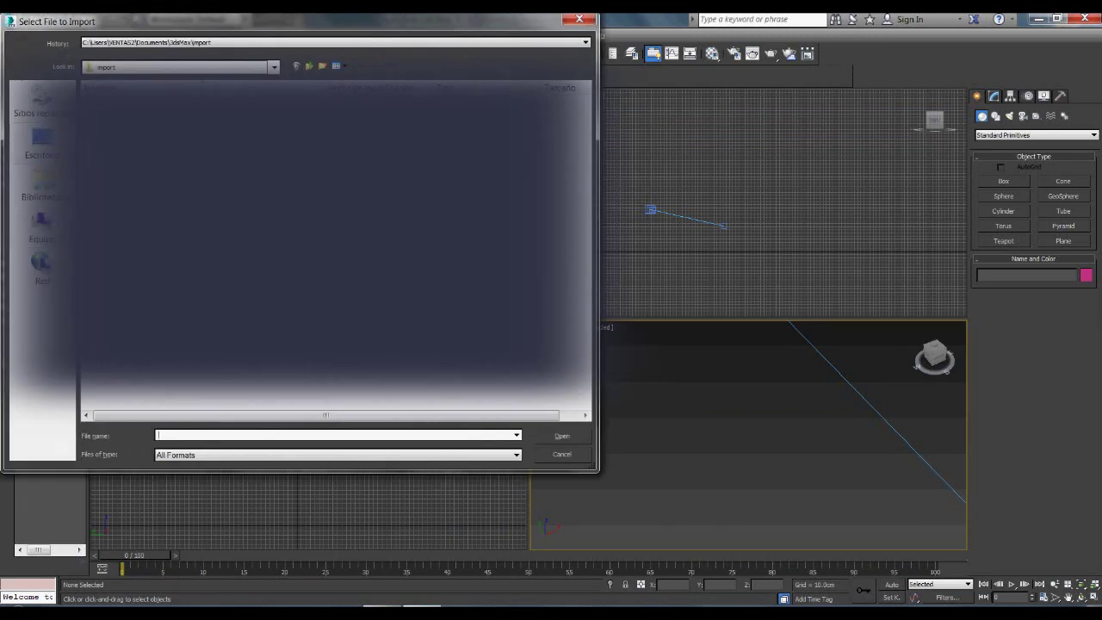
{"action": "left_click", "coordinate": [40, 142]}
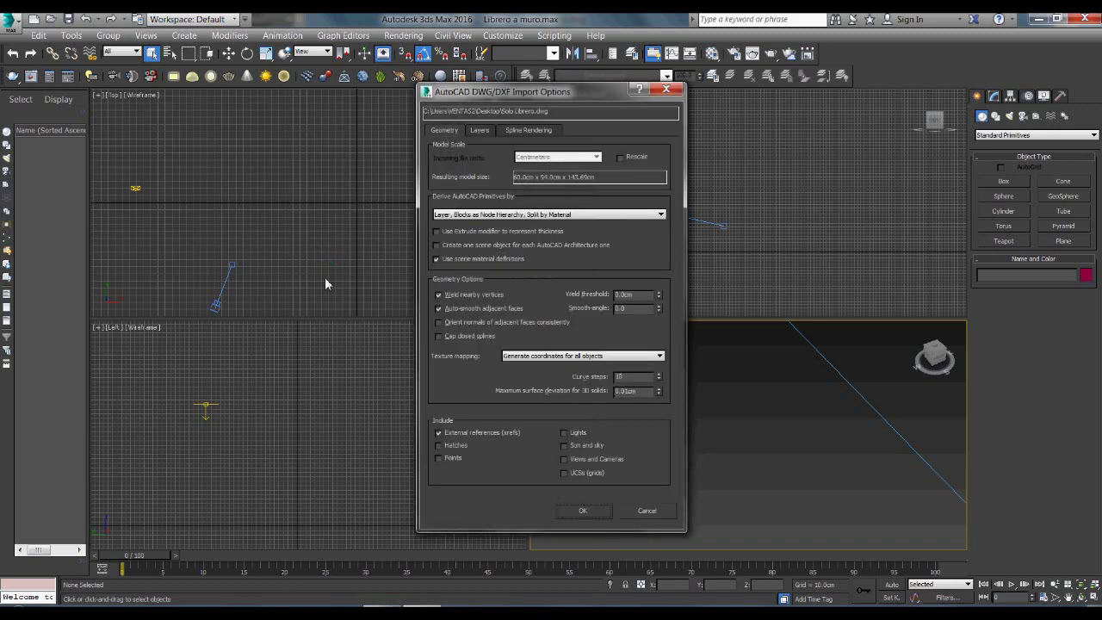
{"action": "left_click", "coordinate": [607, 512]}
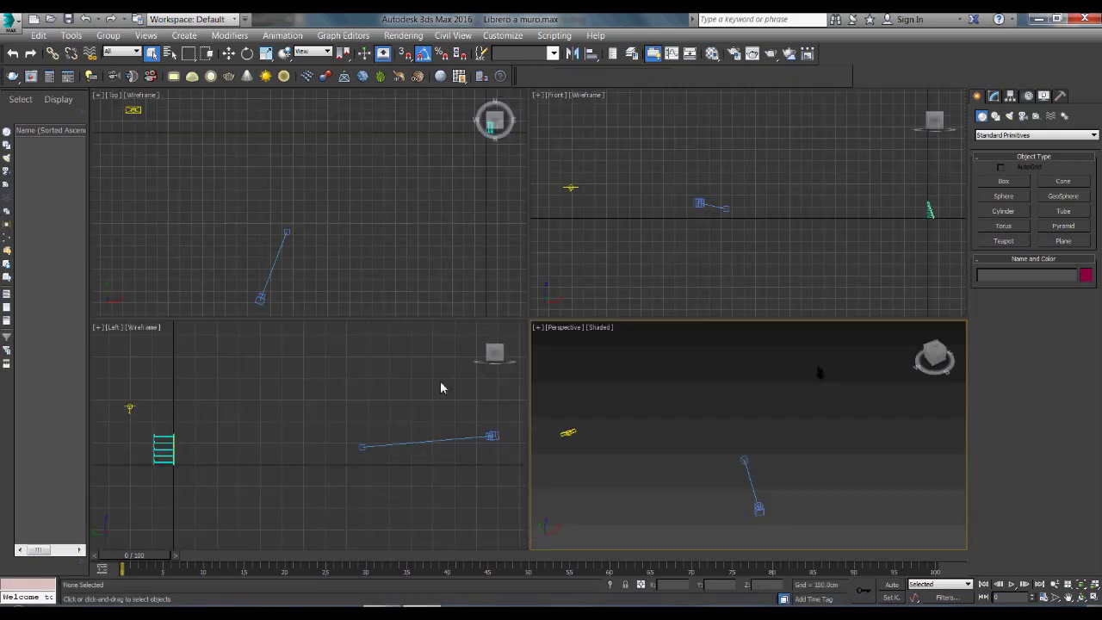
Move VRayPhysicalCamera001 close to the imported bookshelf in the Top view, to about X -73 cm, Y -162 cm.
{"action": "left_click", "coordinate": [465, 269]}
{"action": "scroll", "coordinate": [368, 247], "scroll_direction": "down", "scroll_amount": 2}
{"action": "middle_click_drag", "start_coordinate": [457, 243], "coordinate": [435, 263]}
{"action": "scroll", "coordinate": [358, 224], "scroll_direction": "up", "scroll_amount": 6}
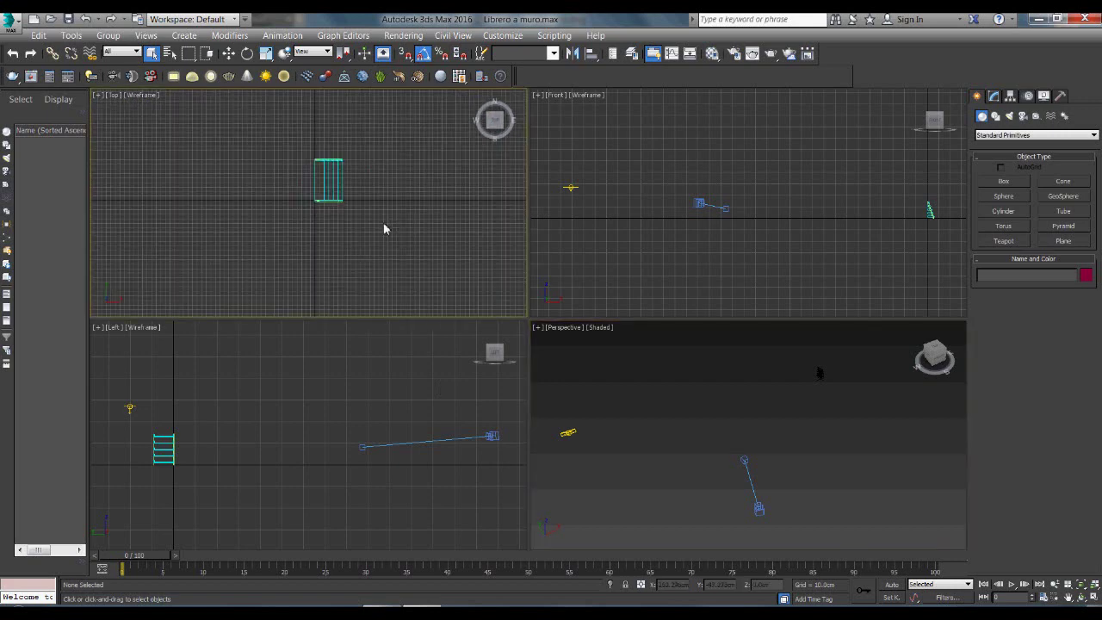
{"action": "scroll", "coordinate": [399, 249], "scroll_direction": "down", "scroll_amount": 5}
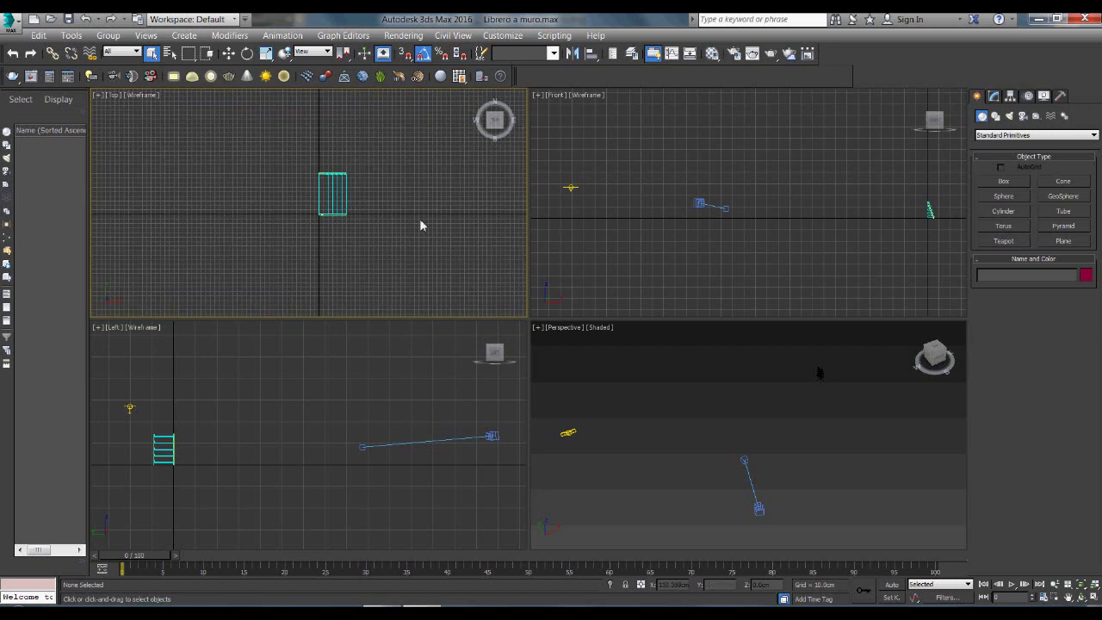
{"action": "middle_click_drag", "start_coordinate": [403, 249], "coordinate": [382, 209]}
{"action": "scroll", "coordinate": [403, 218], "scroll_direction": "down", "scroll_amount": 2}
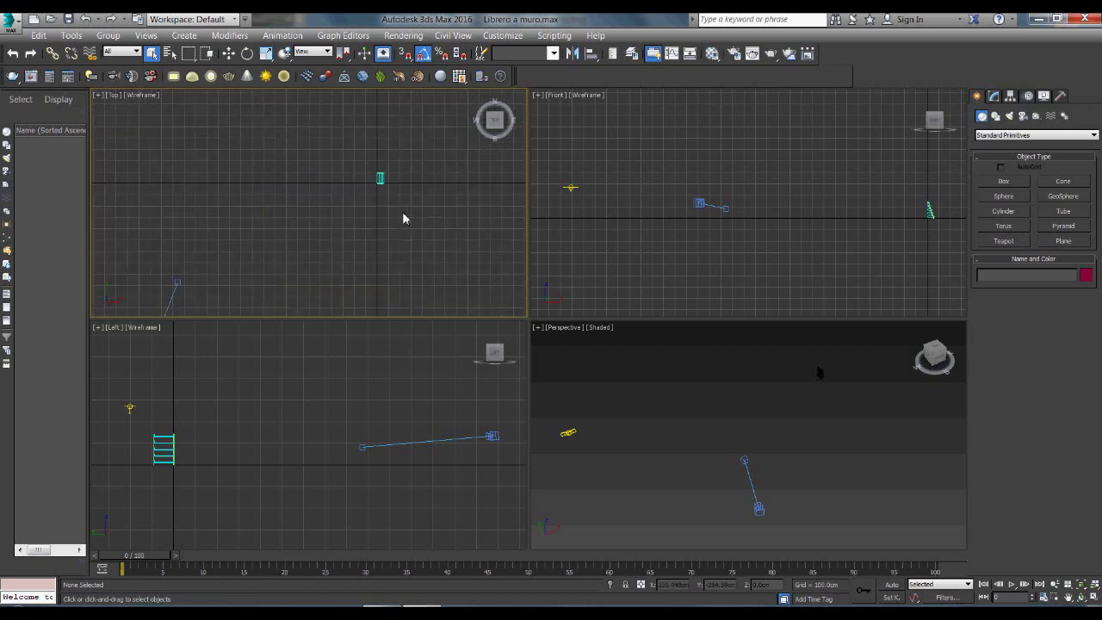
{"action": "left_click", "coordinate": [187, 290]}
{"action": "left_click", "coordinate": [239, 289]}
{"action": "middle_click_drag", "start_coordinate": [177, 293], "coordinate": [255, 250]}
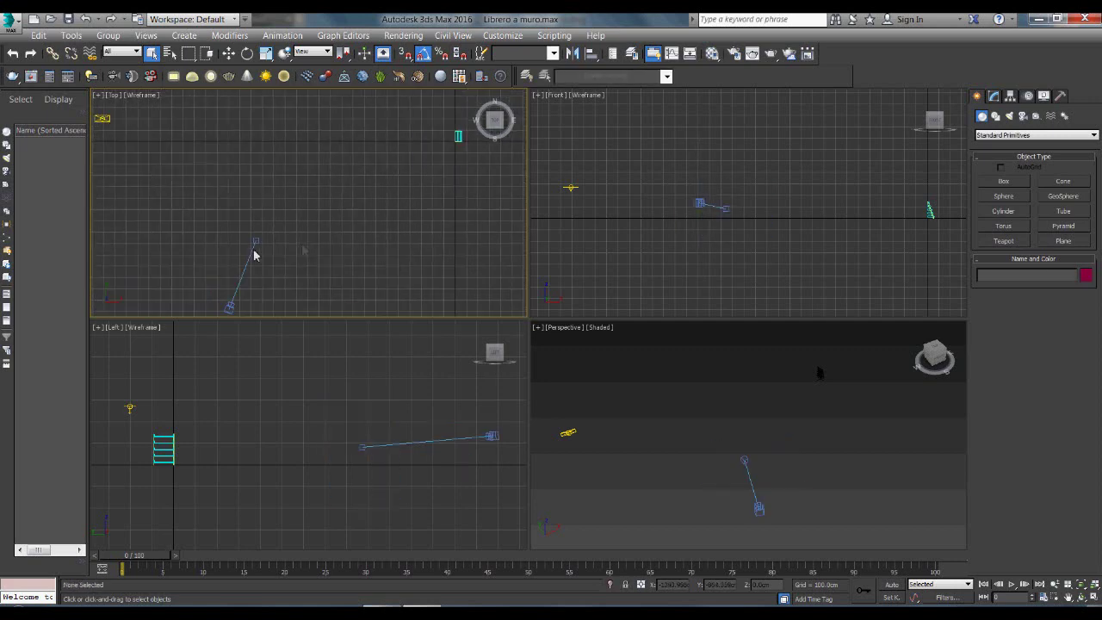
{"action": "left_click", "coordinate": [265, 250]}
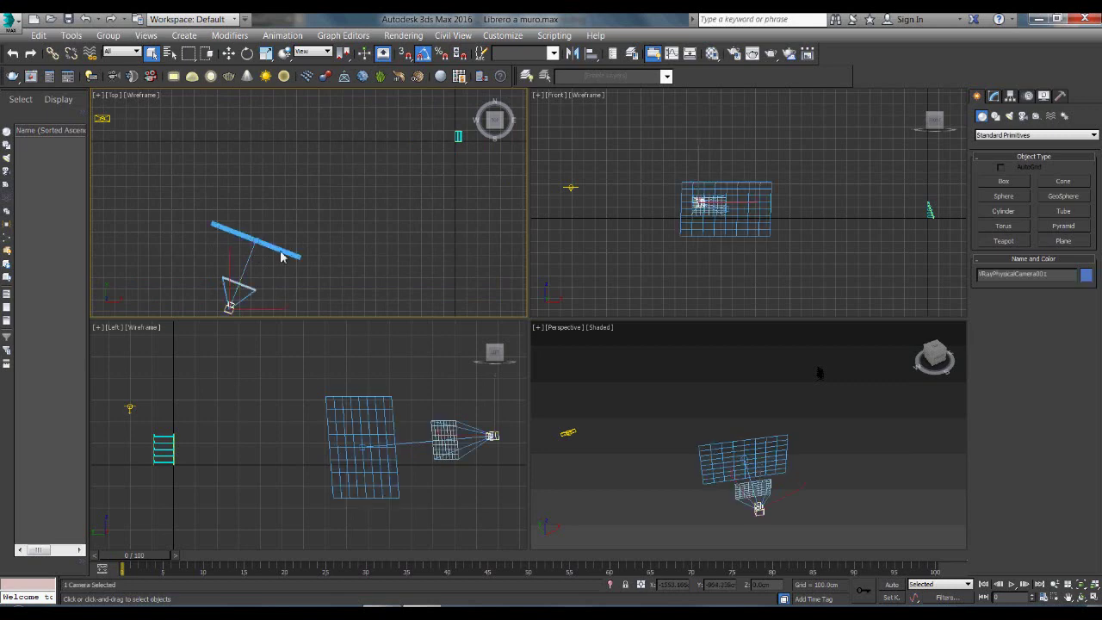
{"action": "left_click", "coordinate": [228, 54]}
{"action": "left_click_drag", "start_coordinate": [239, 293], "coordinate": [482, 166]}
{"action": "left_click", "coordinate": [203, 254]}
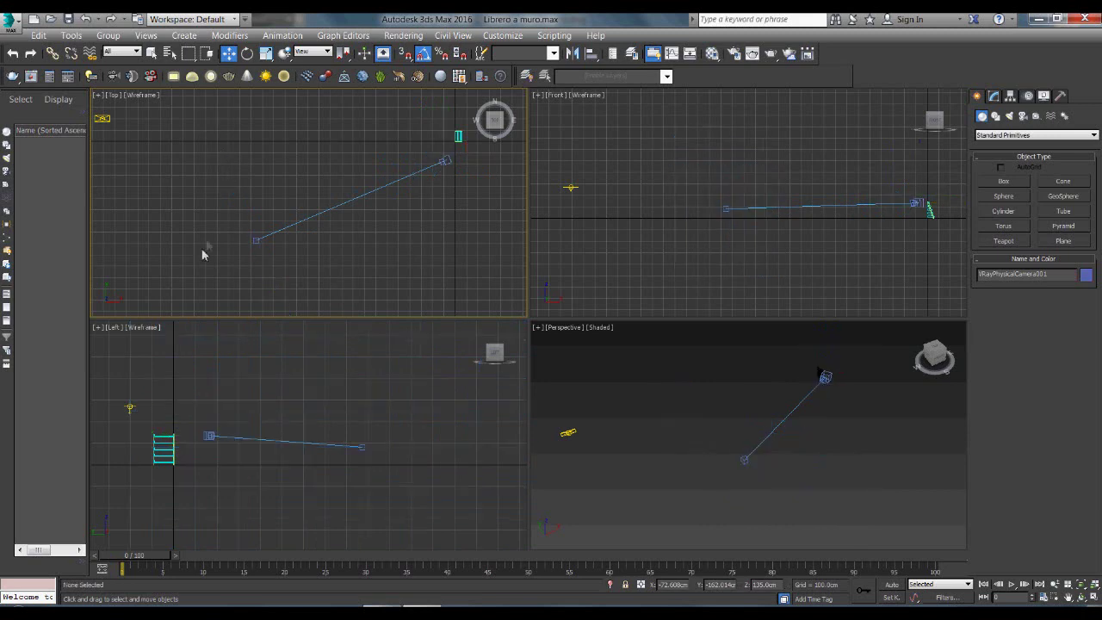
Move the camera's target behind the bookshelf in the Top view, to about X 145 cm, Y 145 cm.
{"action": "left_click", "coordinate": [257, 241]}
{"action": "middle_click_drag", "start_coordinate": [339, 244], "coordinate": [291, 284]}
{"action": "left_click_drag", "start_coordinate": [222, 272], "coordinate": [445, 166]}
{"action": "middle_click_drag", "start_coordinate": [444, 167], "coordinate": [418, 197]}
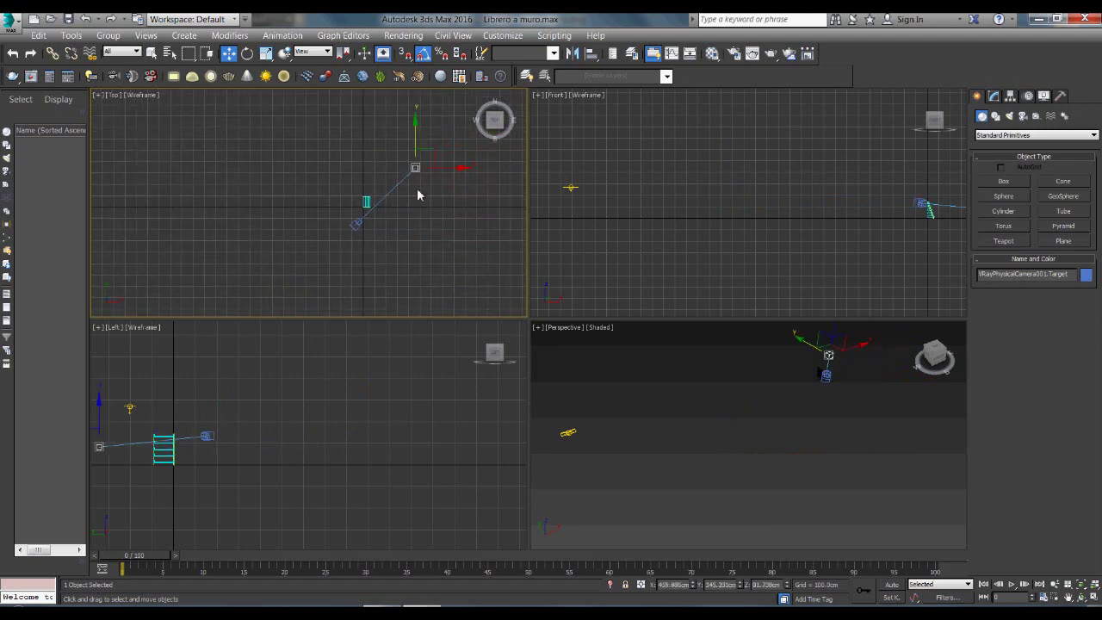
{"action": "left_click_drag", "start_coordinate": [447, 170], "coordinate": [413, 188]}
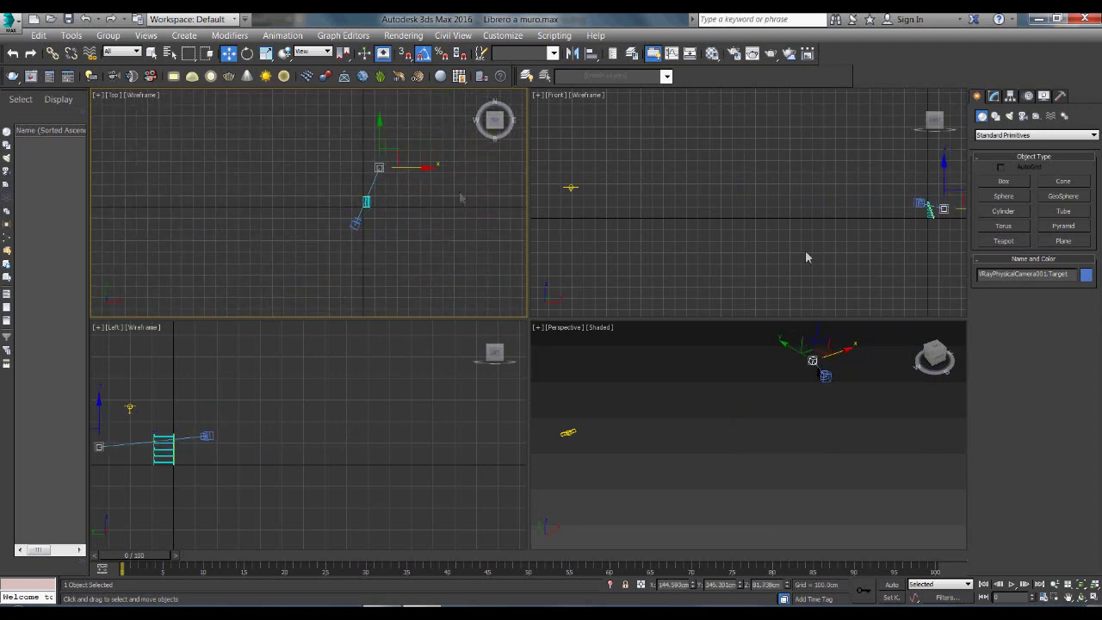
Move the distant VRay light in the Top view so it sits directly over the bookshelf.
{"action": "middle_click_drag", "start_coordinate": [271, 249], "coordinate": [364, 246]}
{"action": "left_click", "coordinate": [234, 236]}
{"action": "left_click", "coordinate": [154, 186]}
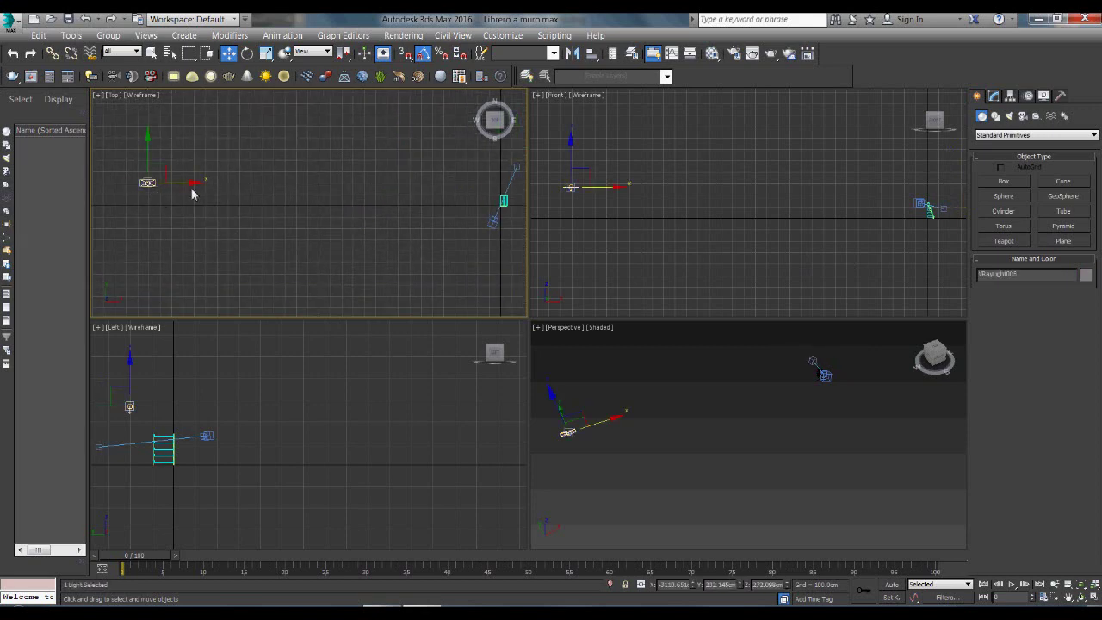
{"action": "left_click_drag", "start_coordinate": [195, 197], "coordinate": [502, 197]}
{"action": "middle_click_drag", "start_coordinate": [502, 197], "coordinate": [381, 235]}
{"action": "left_click_drag", "start_coordinate": [381, 235], "coordinate": [431, 229]}
{"action": "left_click_drag", "start_coordinate": [392, 196], "coordinate": [393, 215]}
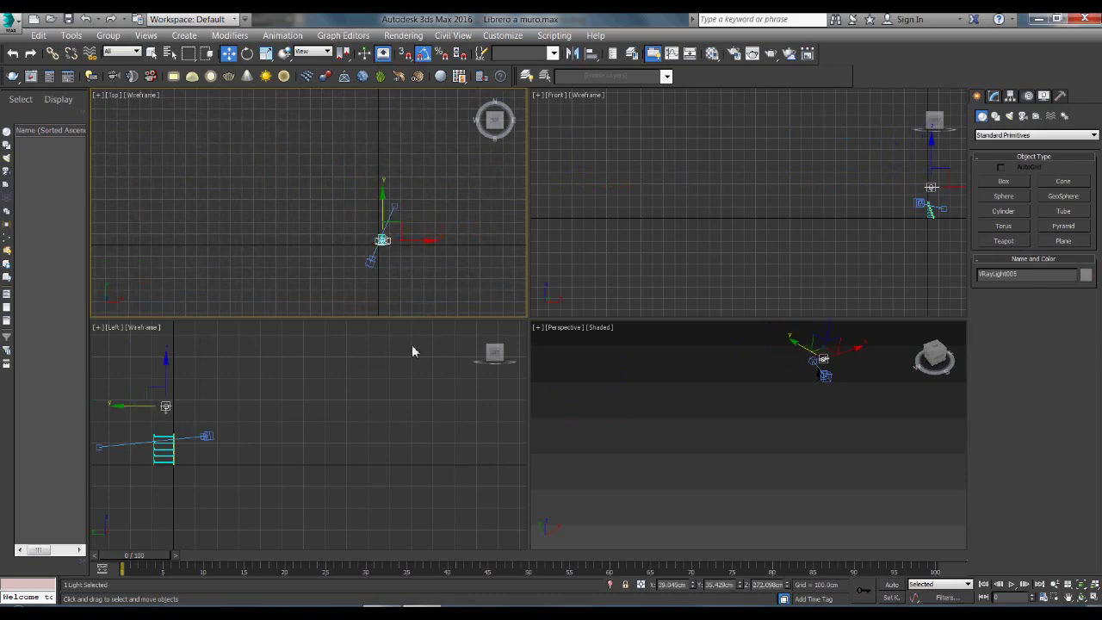
{"action": "left_click", "coordinate": [417, 274]}
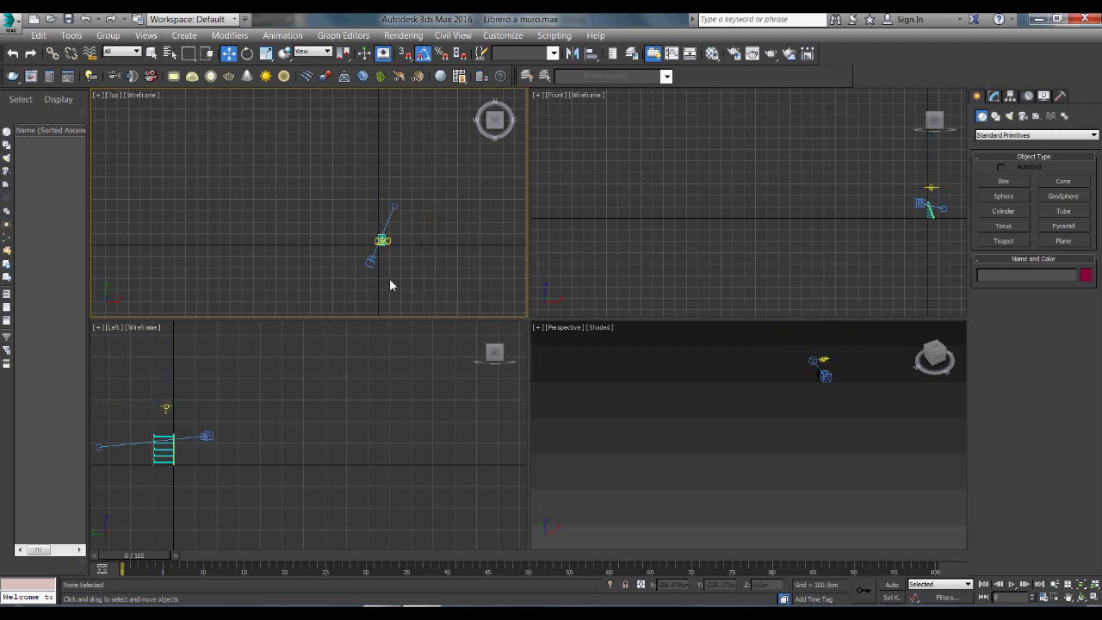
Lower the camera by about 57 cm in the Front view so it is level with its target.
{"action": "middle_click", "coordinate": [908, 276]}
{"action": "middle_click_drag", "start_coordinate": [908, 275], "coordinate": [721, 295]}
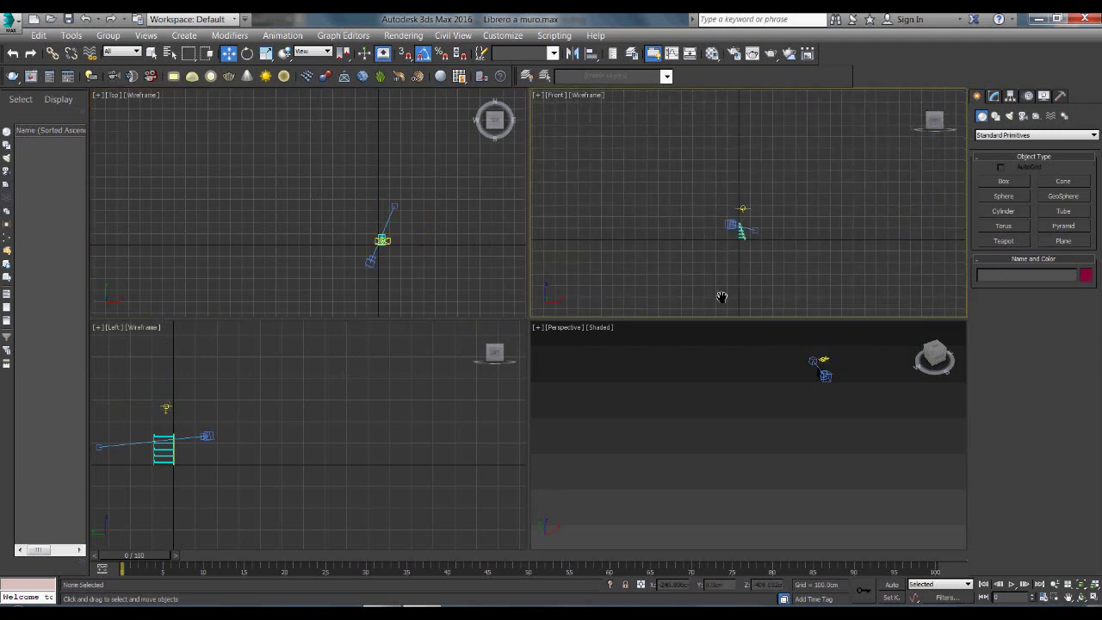
{"action": "scroll", "coordinate": [729, 237], "scroll_direction": "up", "scroll_amount": 3}
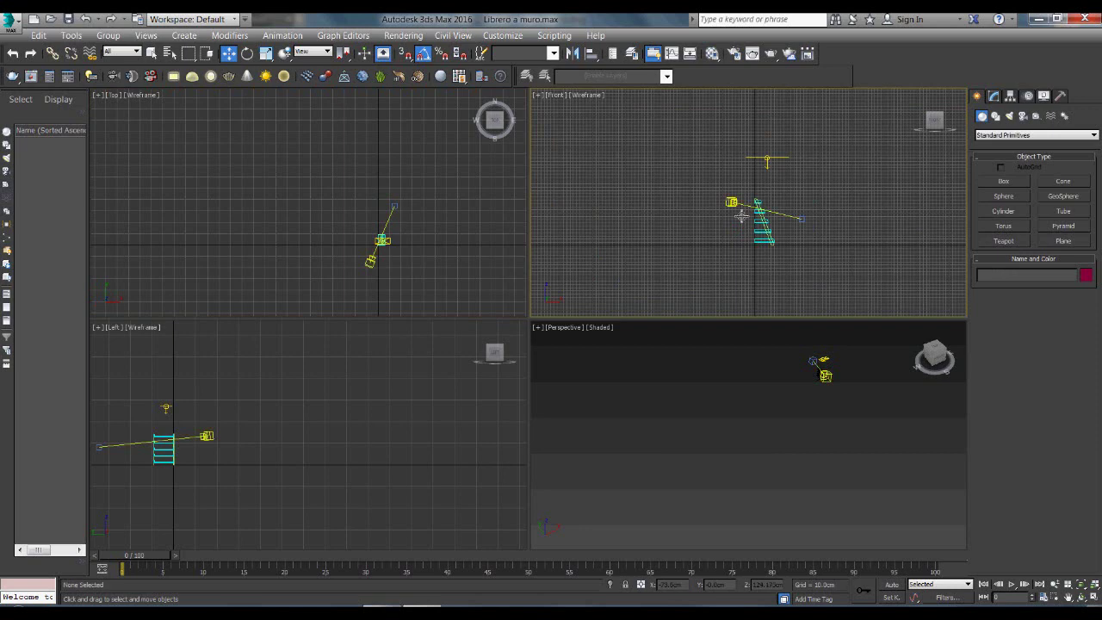
{"action": "left_click", "coordinate": [736, 210]}
{"action": "left_click_drag", "start_coordinate": [742, 196], "coordinate": [743, 203]}
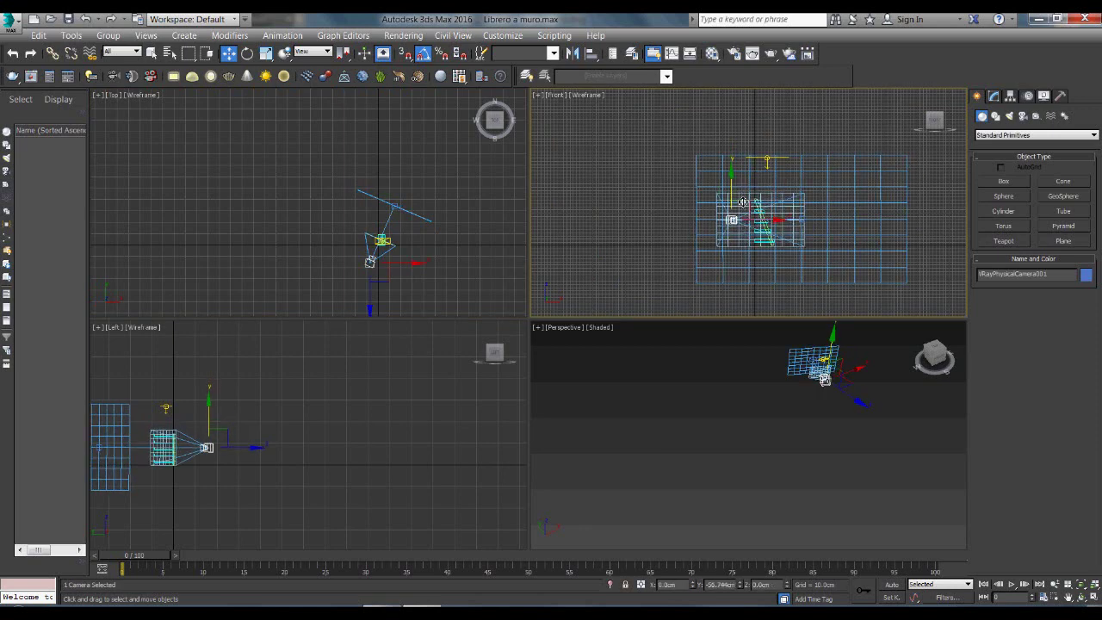
Change the Perspective viewport to look through VRayPhysicalCamera001.
{"action": "right_click", "coordinate": [555, 348]}
{"action": "key", "text": "ctrl+d"}
{"action": "left_click", "coordinate": [564, 326]}
{"action": "mouse_move", "coordinate": [588, 345]}
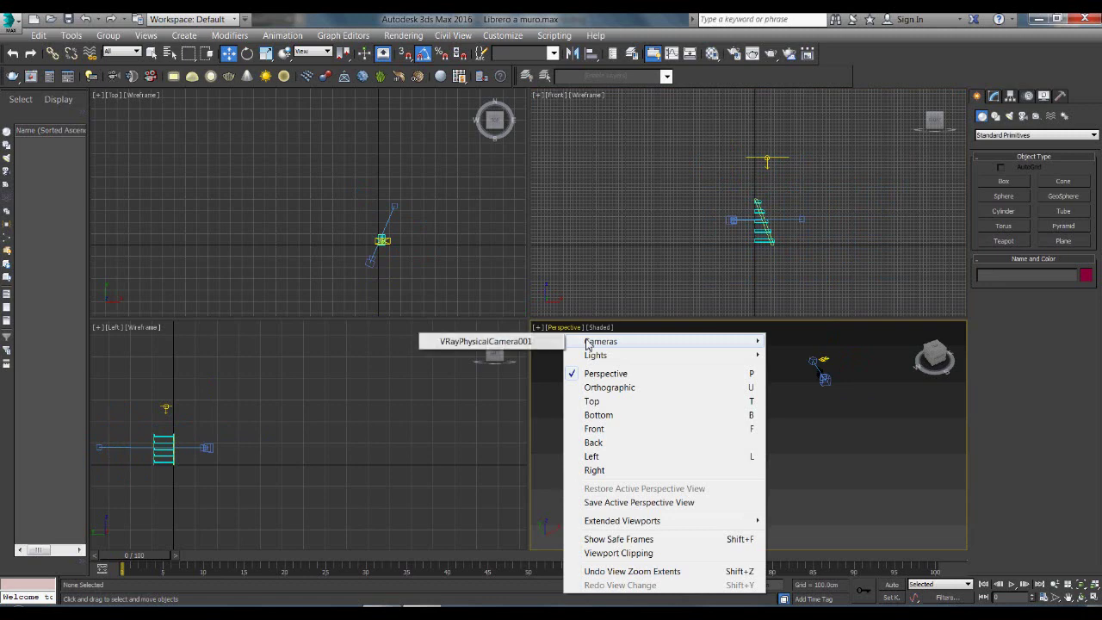
{"action": "left_click", "coordinate": [517, 342]}
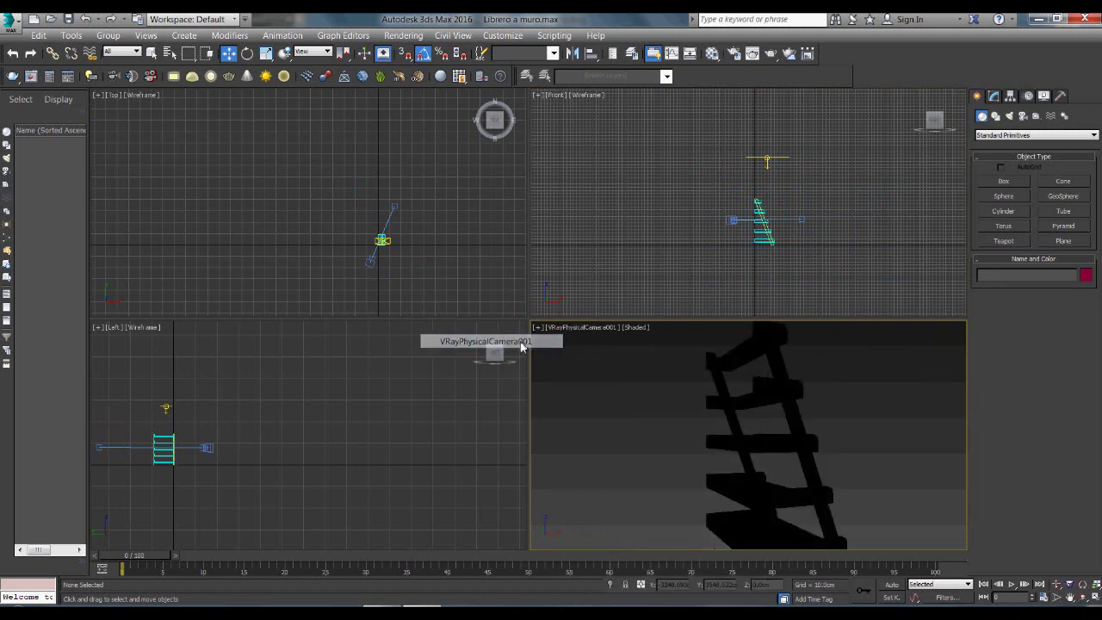
Shift the camera target about 146 cm along X and pull the camera back to about Y -231 cm.
{"action": "left_click", "coordinate": [395, 209]}
{"action": "left_click", "coordinate": [423, 209]}
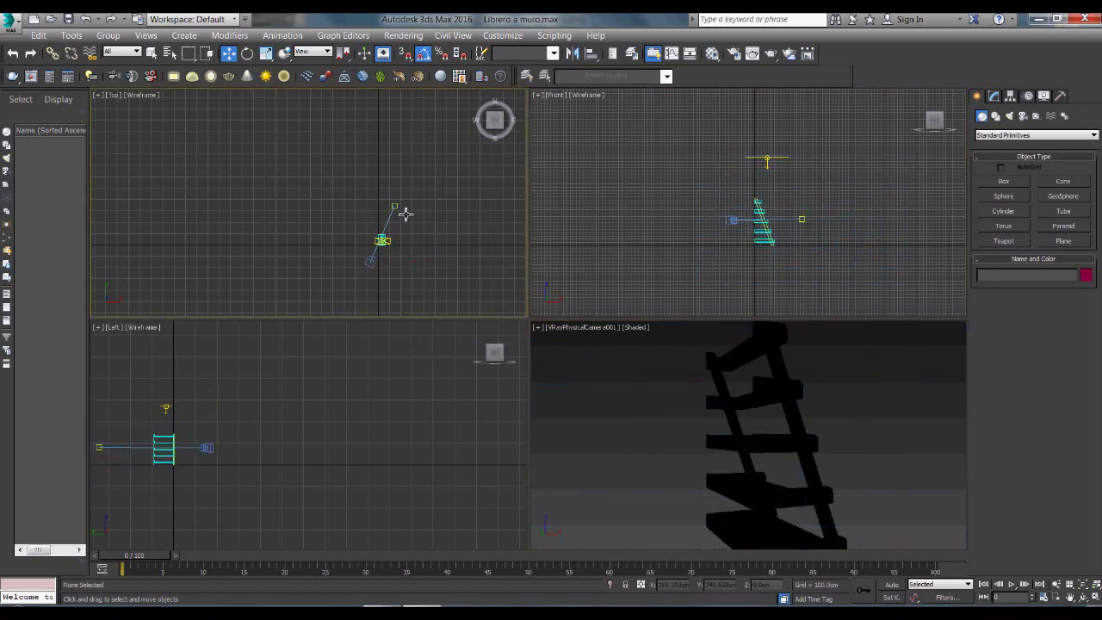
{"action": "left_click", "coordinate": [395, 208]}
{"action": "left_click_drag", "start_coordinate": [427, 212], "coordinate": [442, 221]}
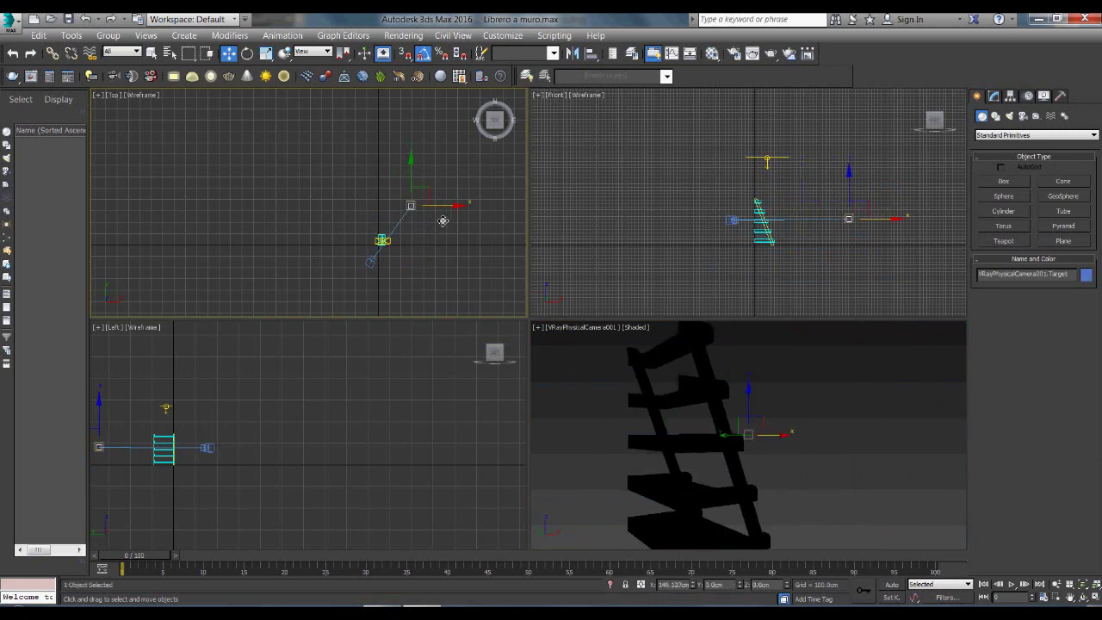
{"action": "left_click", "coordinate": [374, 259]}
{"action": "left_click_drag", "start_coordinate": [374, 259], "coordinate": [380, 257]}
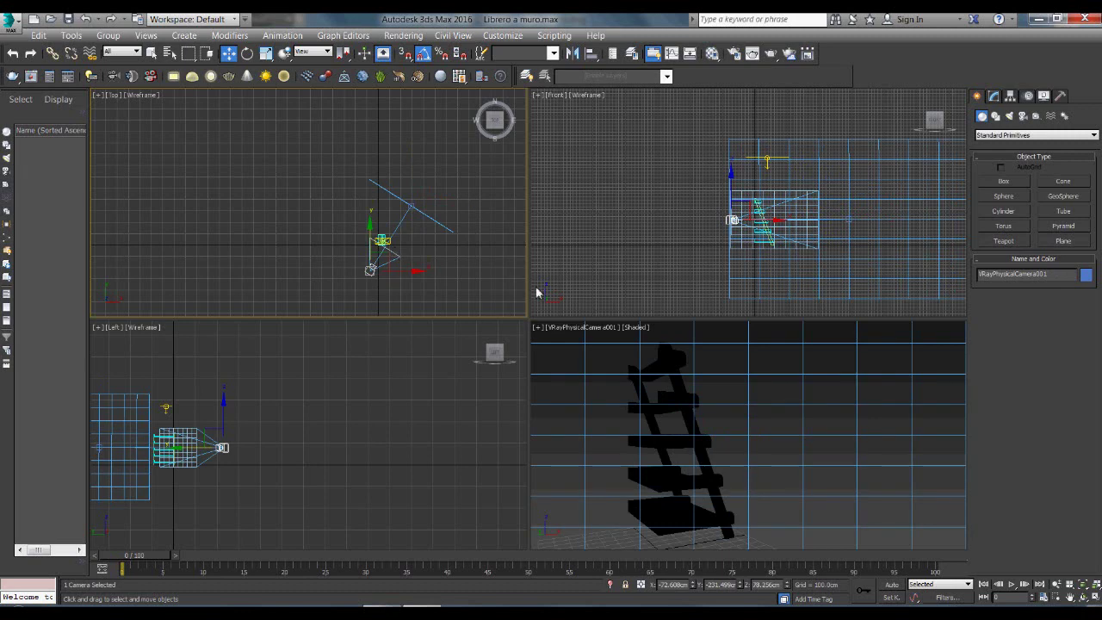
Reframe the bookshelf from its other side by moving the target to about X -50 cm and the camera to about X 200 cm.
{"action": "left_click", "coordinate": [414, 203]}
{"action": "left_click", "coordinate": [412, 212]}
{"action": "left_click_drag", "start_coordinate": [443, 221], "coordinate": [402, 214]}
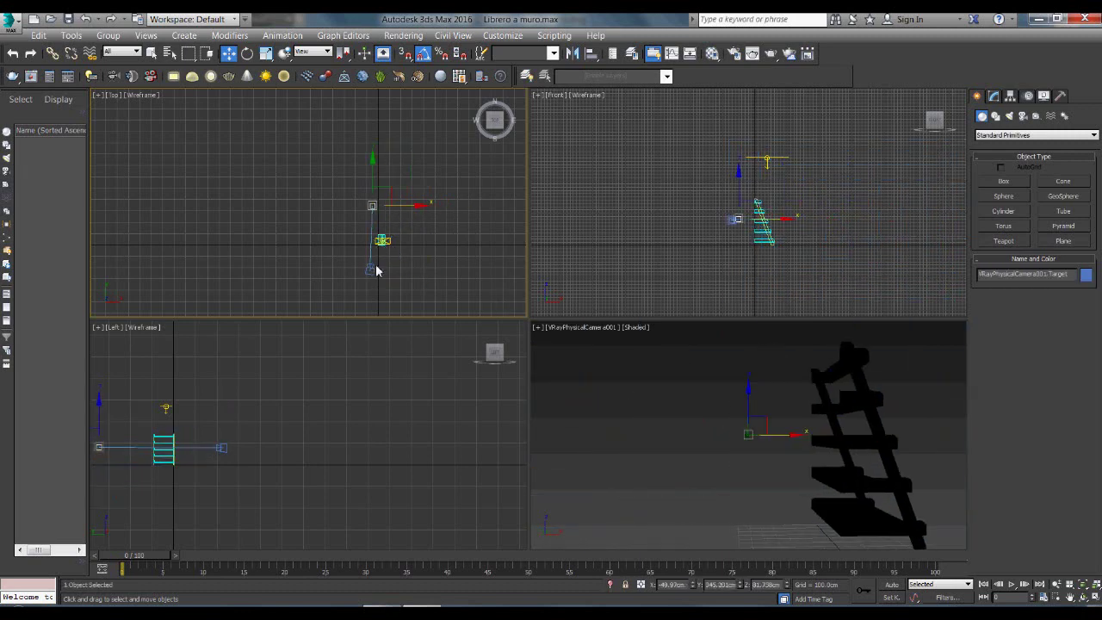
{"action": "left_click", "coordinate": [374, 274]}
{"action": "left_click_drag", "start_coordinate": [388, 281], "coordinate": [428, 279]}
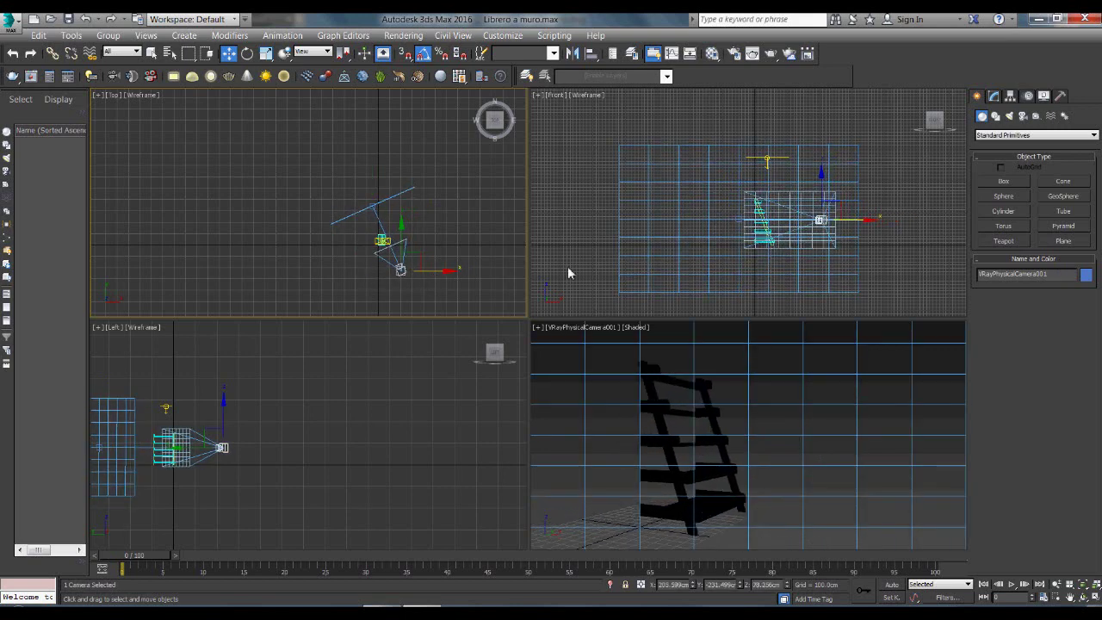
{"action": "left_click", "coordinate": [567, 357]}
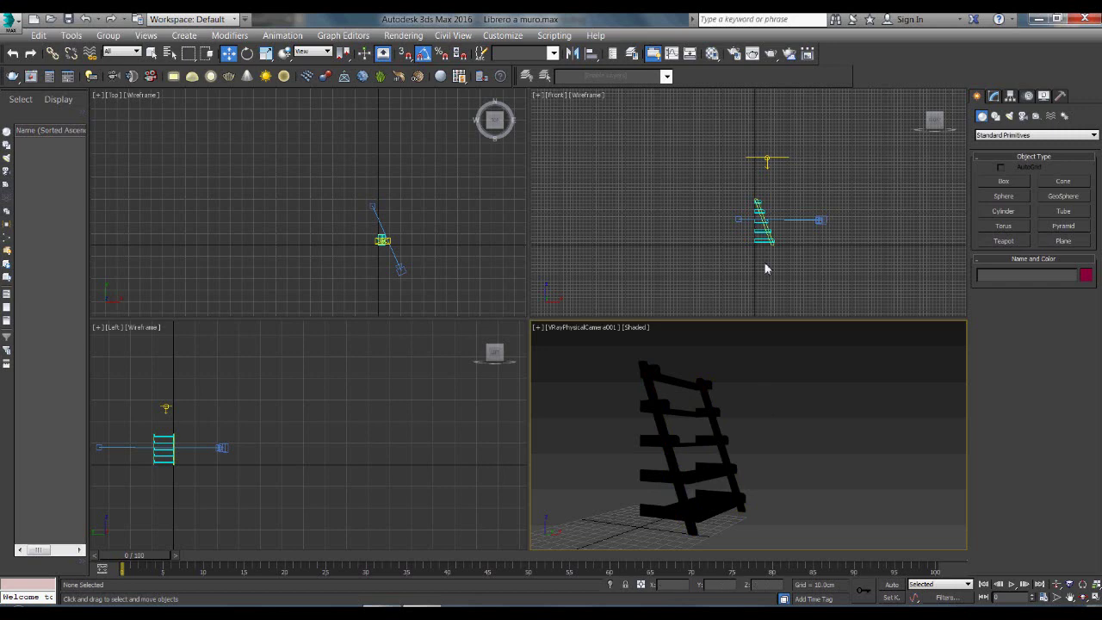
Assign the MADERA VINTAGE 2 material to the bookshelf's shelves.
{"action": "left_click", "coordinate": [712, 54]}
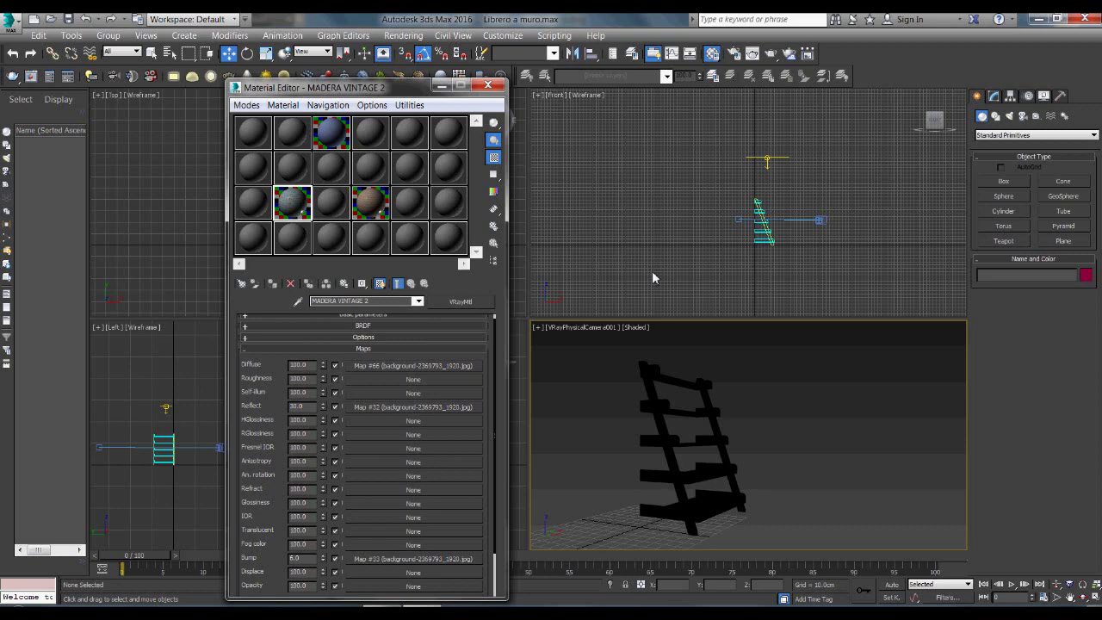
{"action": "left_click", "coordinate": [679, 390]}
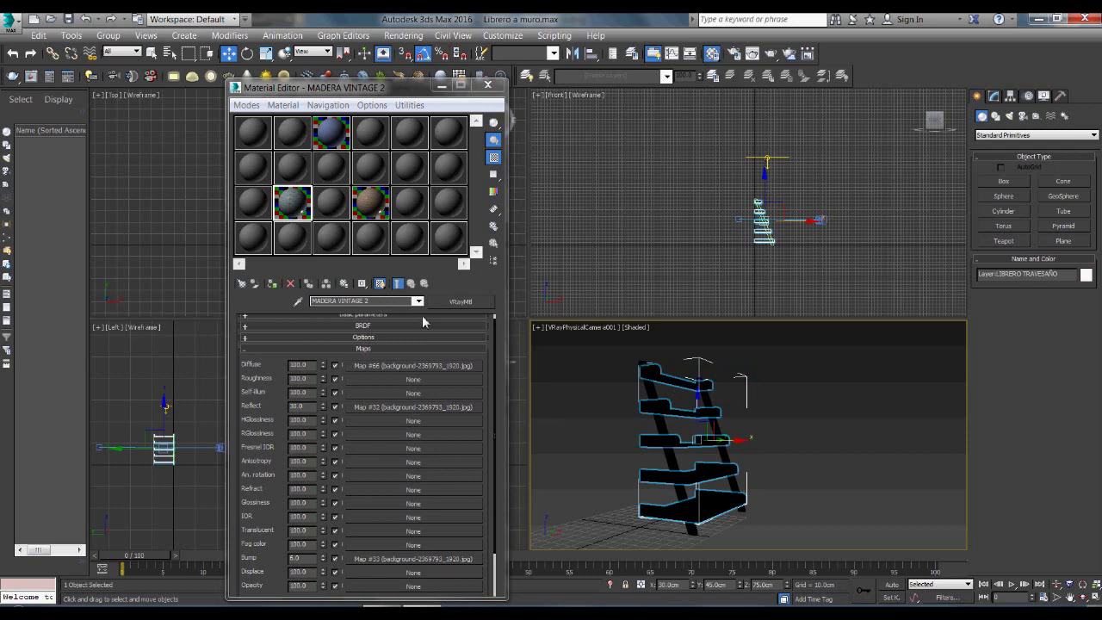
{"action": "left_click", "coordinate": [274, 285]}
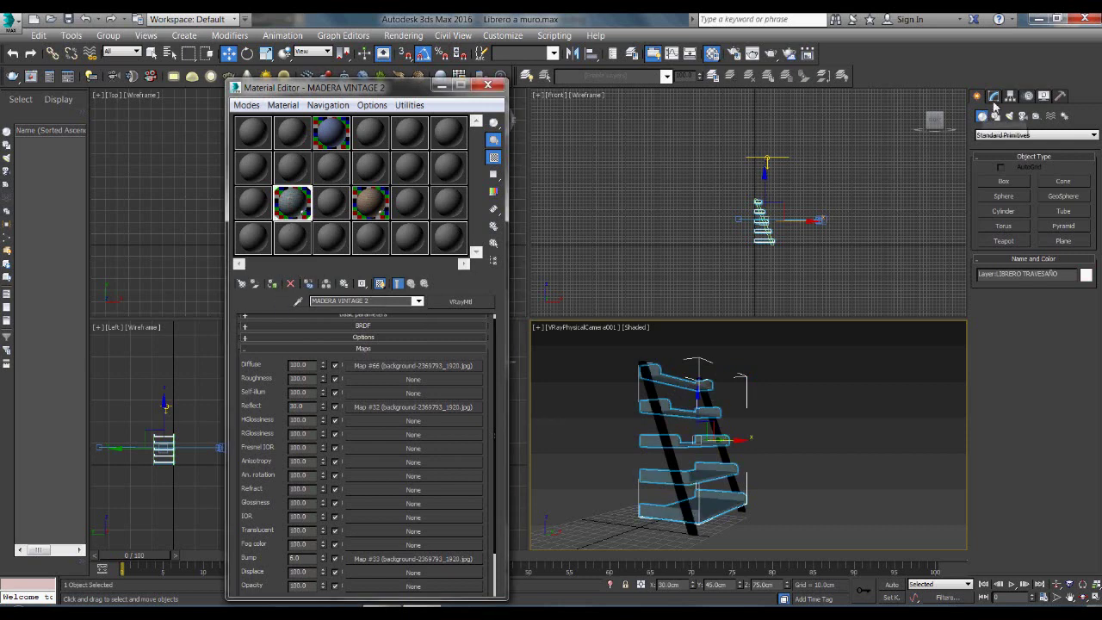
Add a UVW Map modifier to the shelves with Box mapping and Real-World Map Size enabled.
{"action": "left_click", "coordinate": [995, 97]}
{"action": "left_click", "coordinate": [1095, 135]}
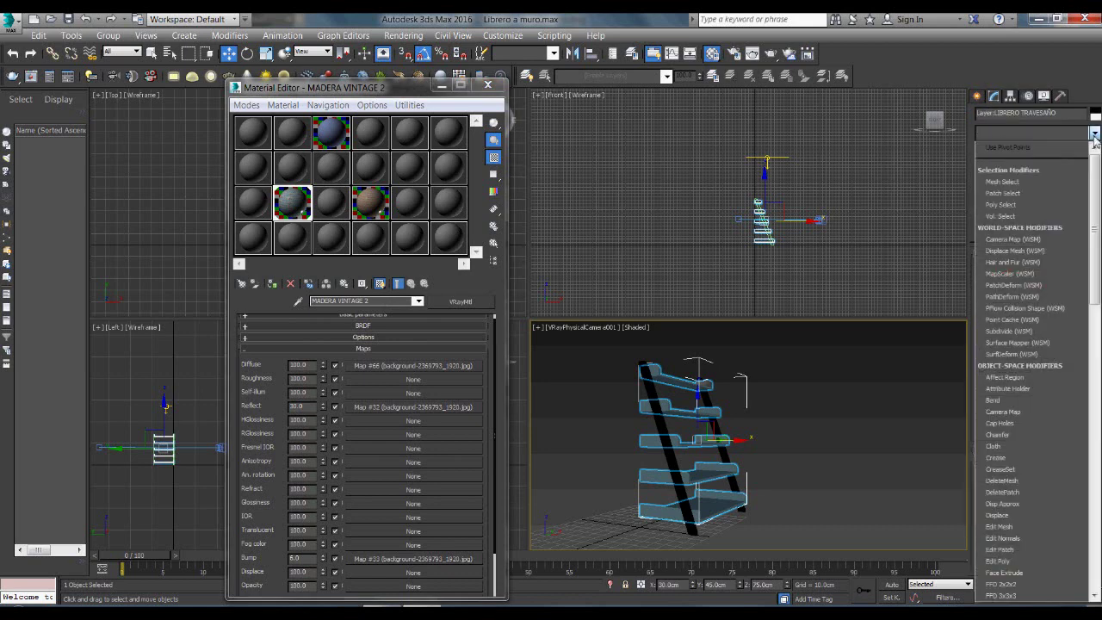
{"action": "key", "text": "u"}
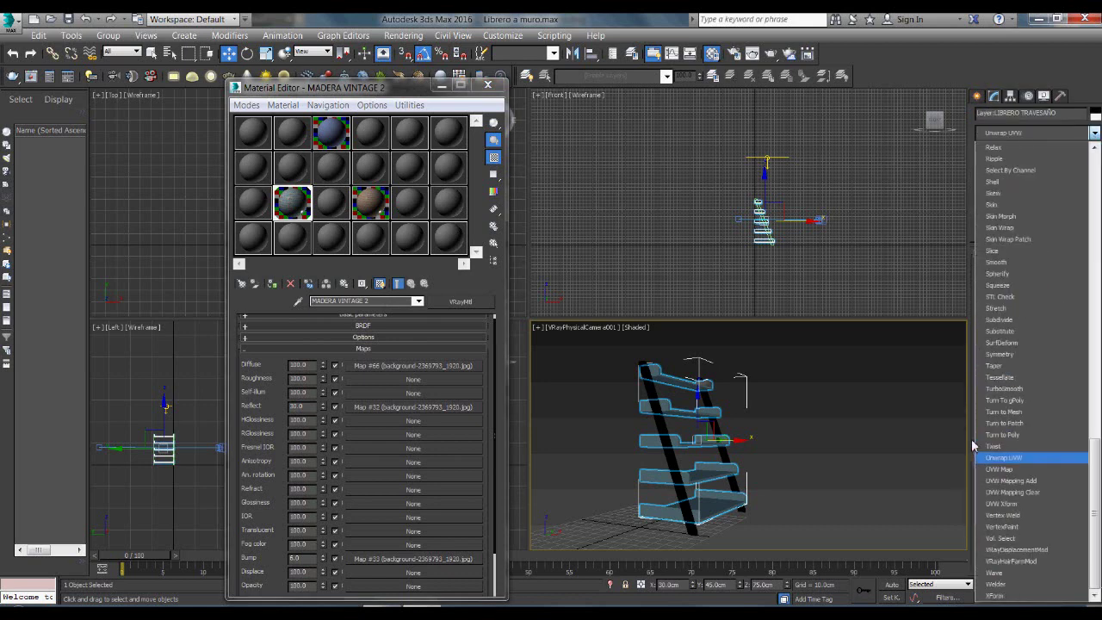
{"action": "key", "text": "Down"}
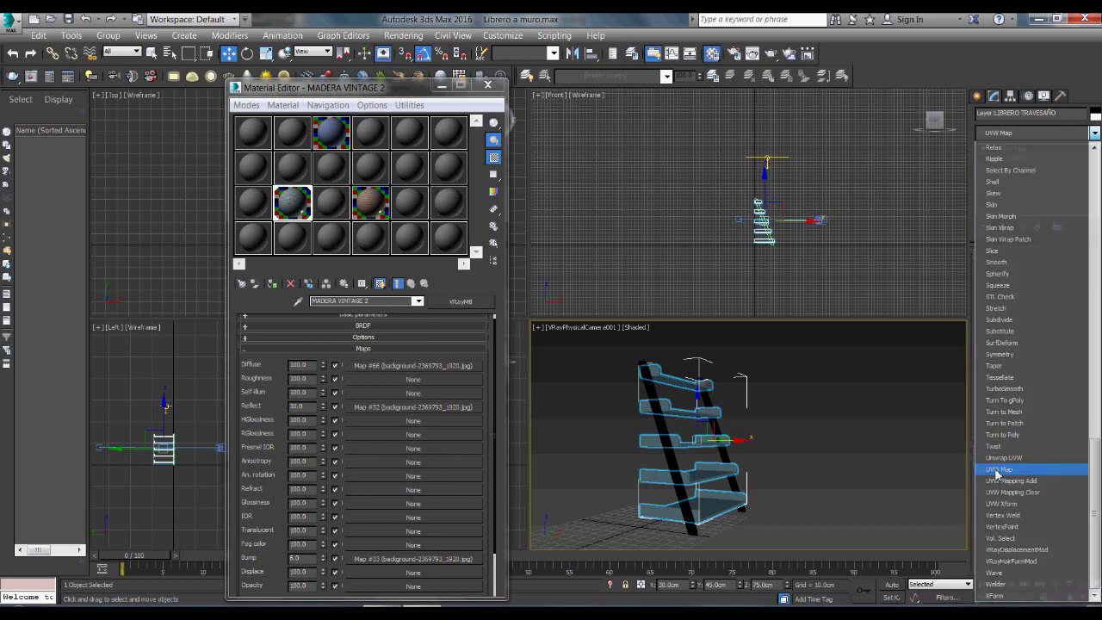
{"action": "left_click", "coordinate": [999, 470]}
{"action": "left_click", "coordinate": [1002, 330]}
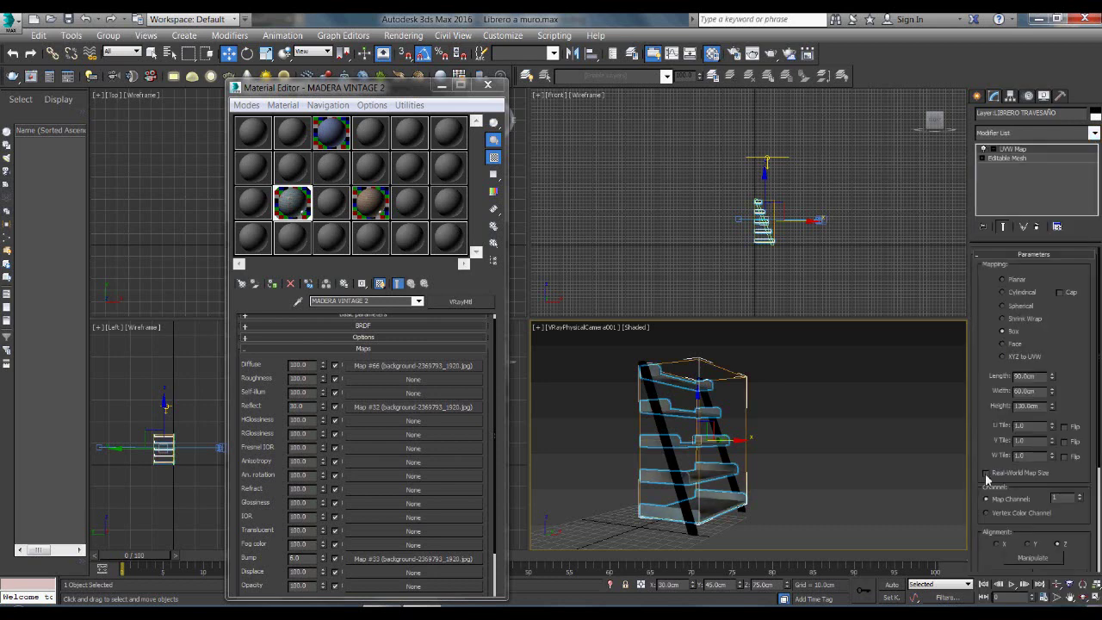
{"action": "left_click", "coordinate": [987, 474]}
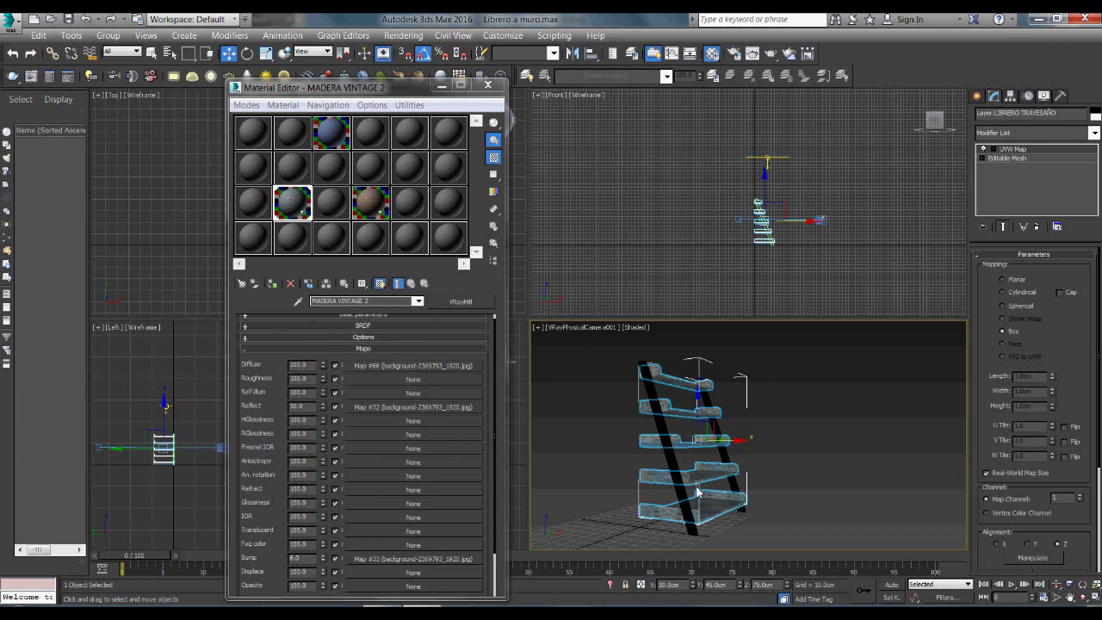
{"action": "left_click", "coordinate": [804, 458]}
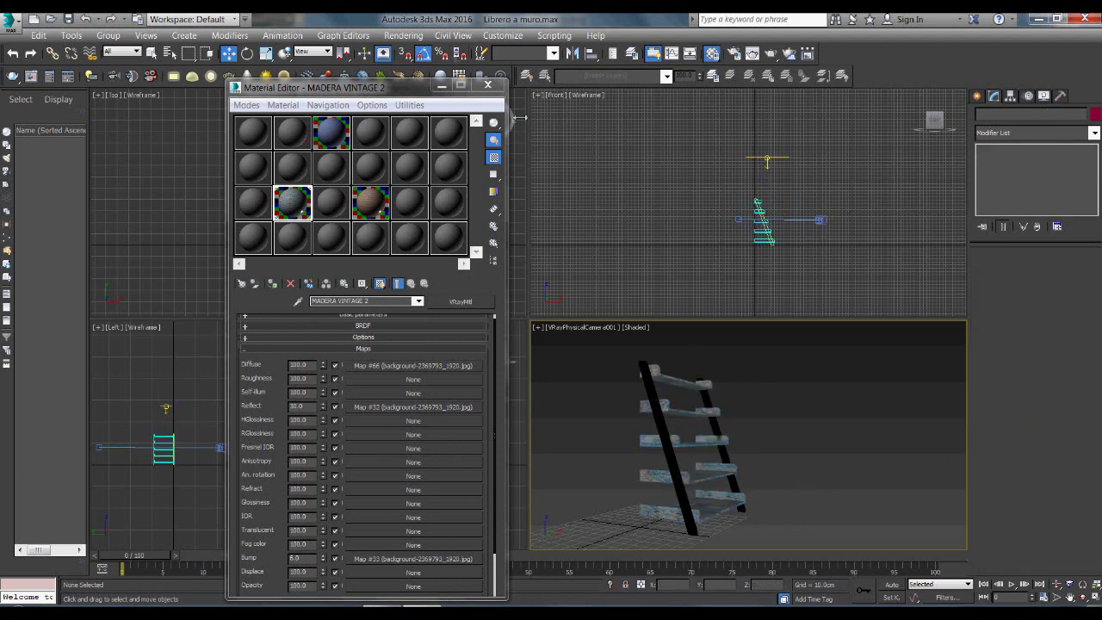
{"action": "left_click", "coordinate": [442, 89]}
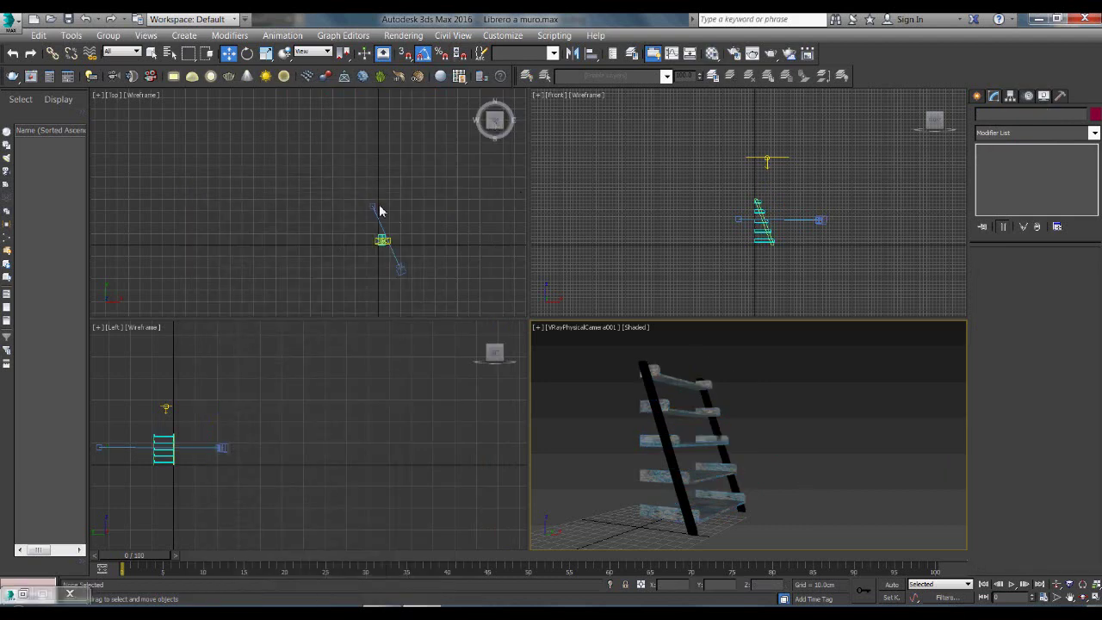
Lower the camera target to about Z 29 cm and move the camera to about X 139 cm, Z 135 cm.
{"action": "left_click", "coordinate": [376, 208]}
{"action": "left_click_drag", "start_coordinate": [756, 230], "coordinate": [750, 210]}
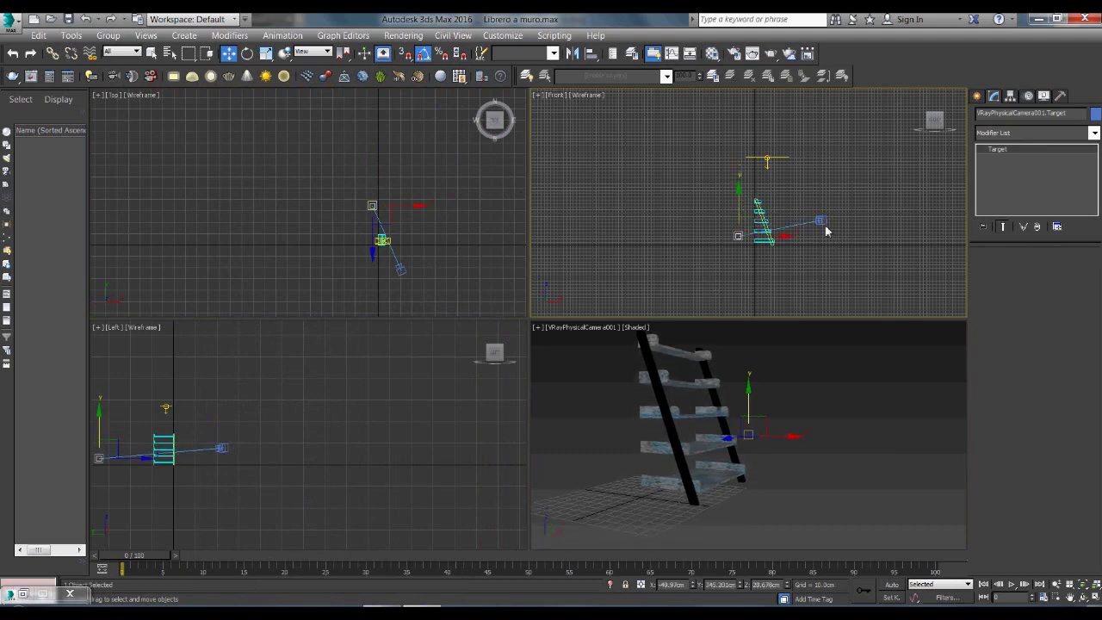
{"action": "left_click", "coordinate": [401, 272]}
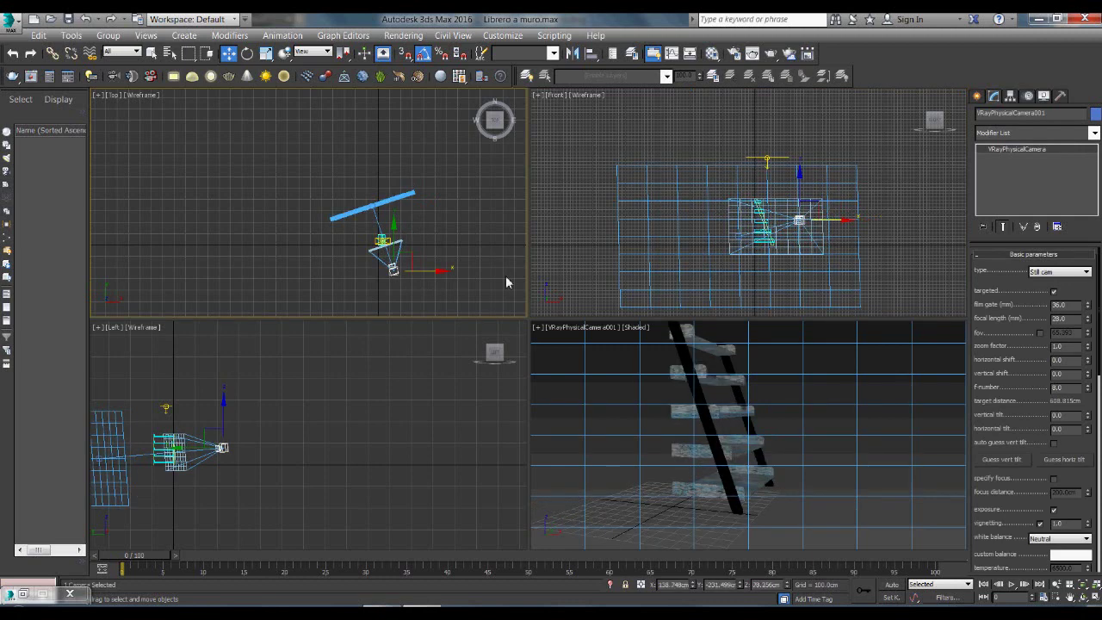
{"action": "right_click", "coordinate": [905, 269]}
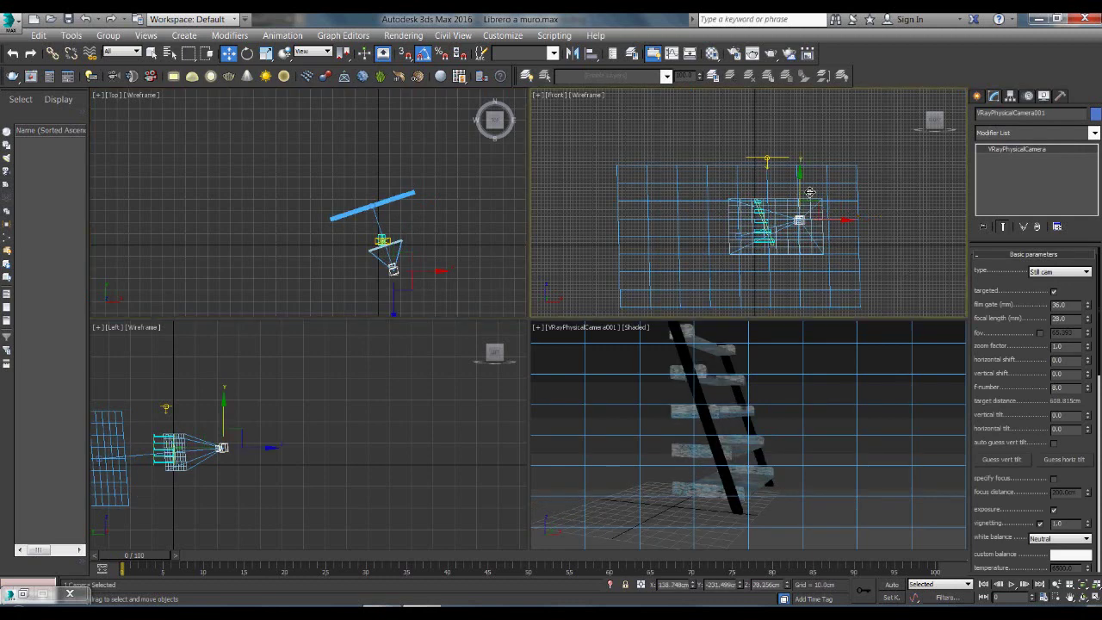
{"action": "left_click_drag", "start_coordinate": [809, 192], "coordinate": [806, 172]}
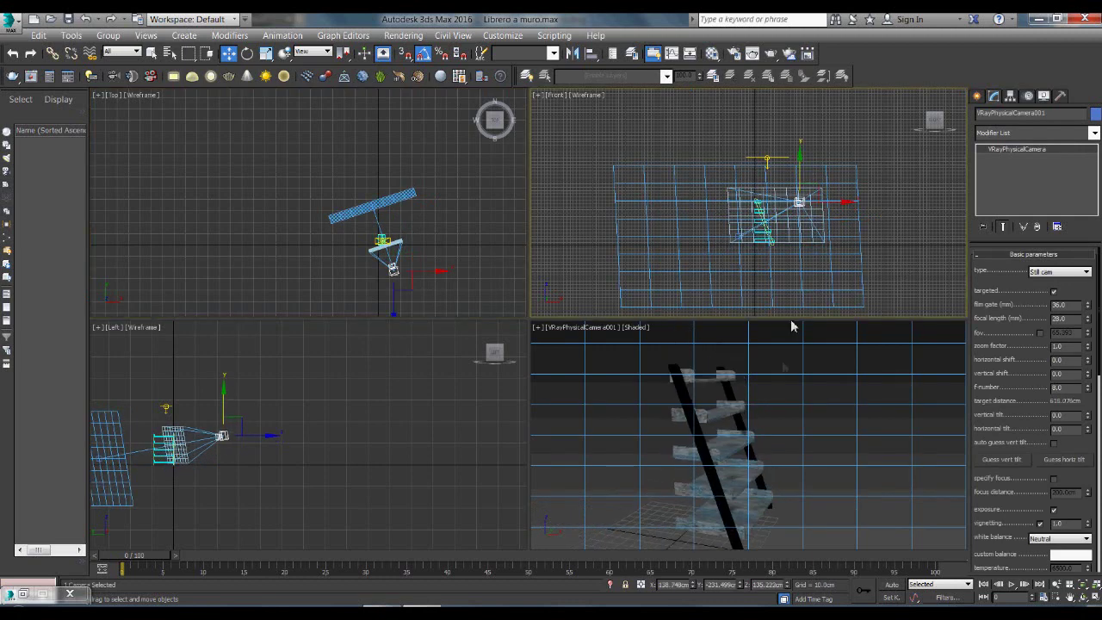
{"action": "right_click", "coordinate": [778, 378]}
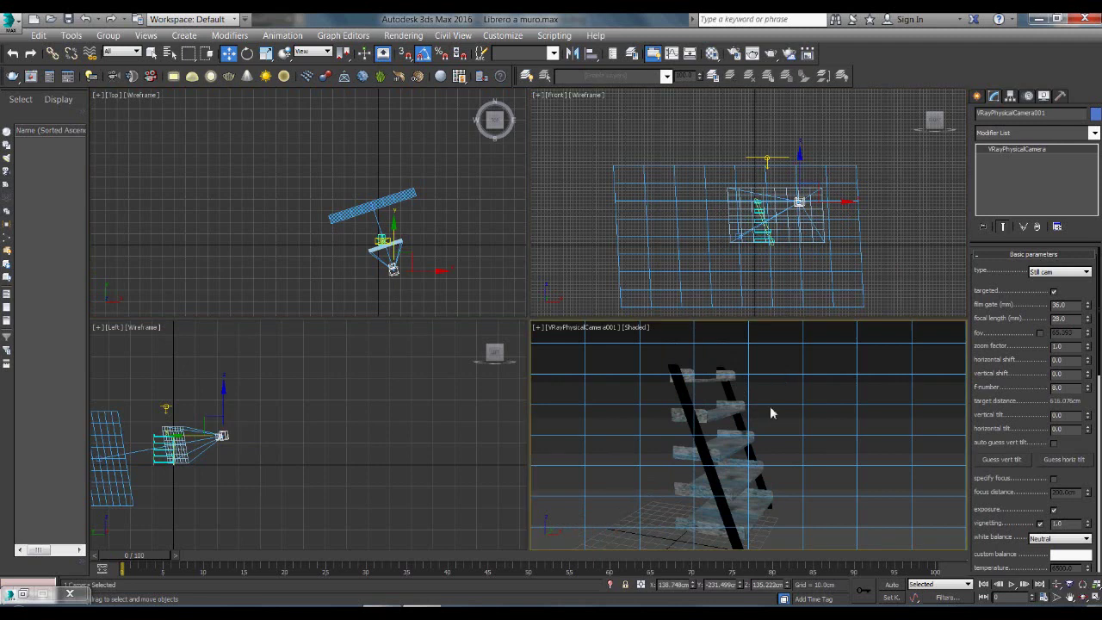
{"action": "key", "text": "alt+w"}
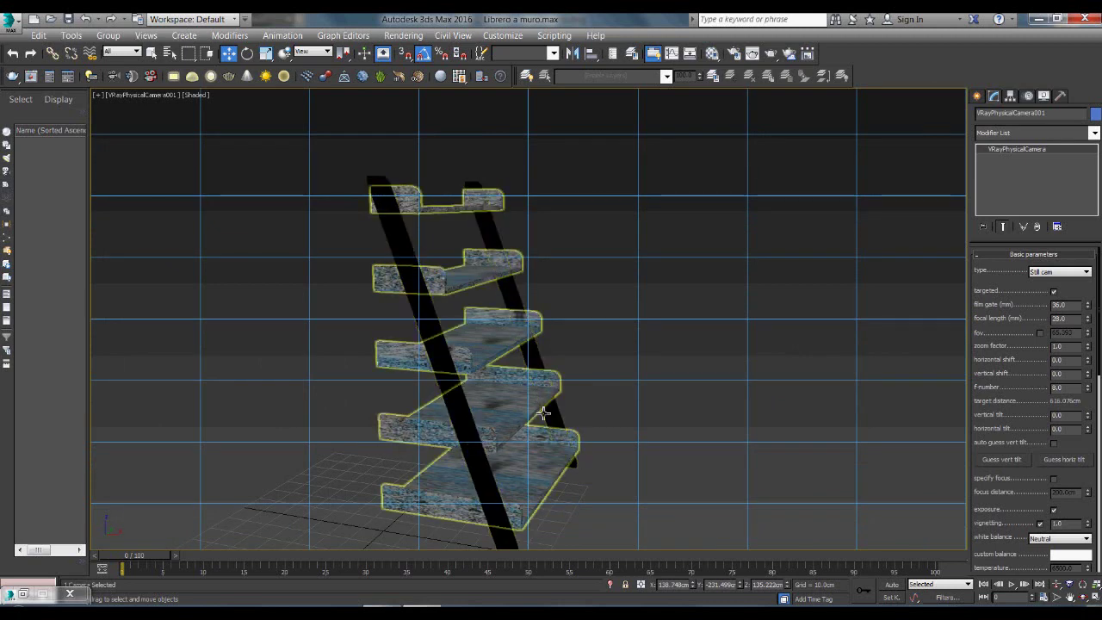
{"action": "key", "text": "alt+w"}
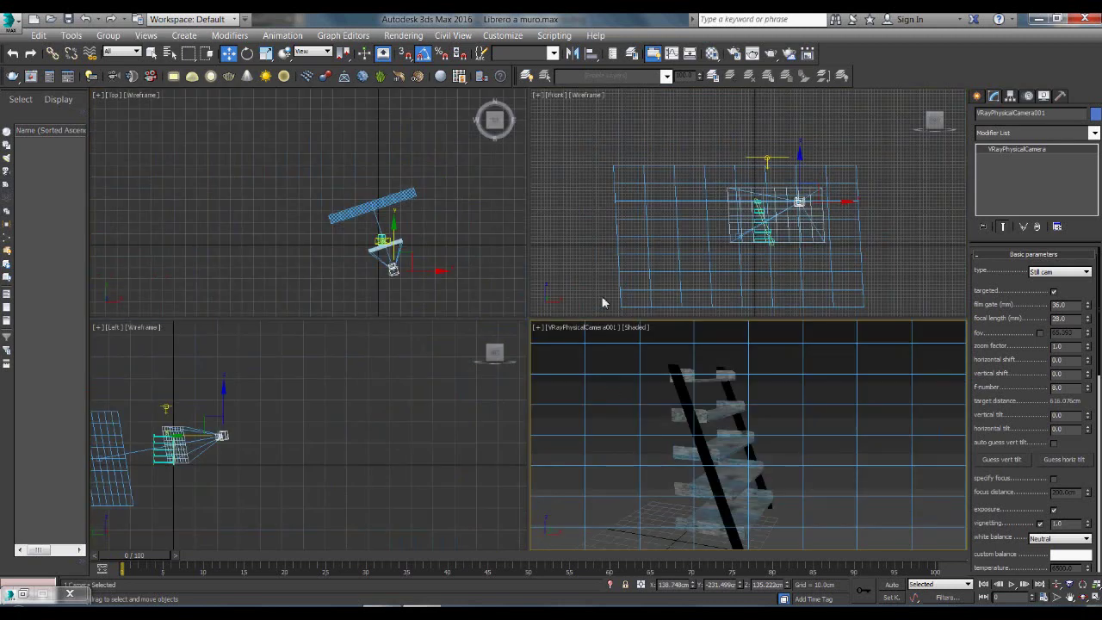
Duplicate the MADERA VINTAGE 2 material into the neighbouring sample slot and name the copy MADERA VINTAGE 2 horizontal.
{"action": "left_click", "coordinate": [711, 54]}
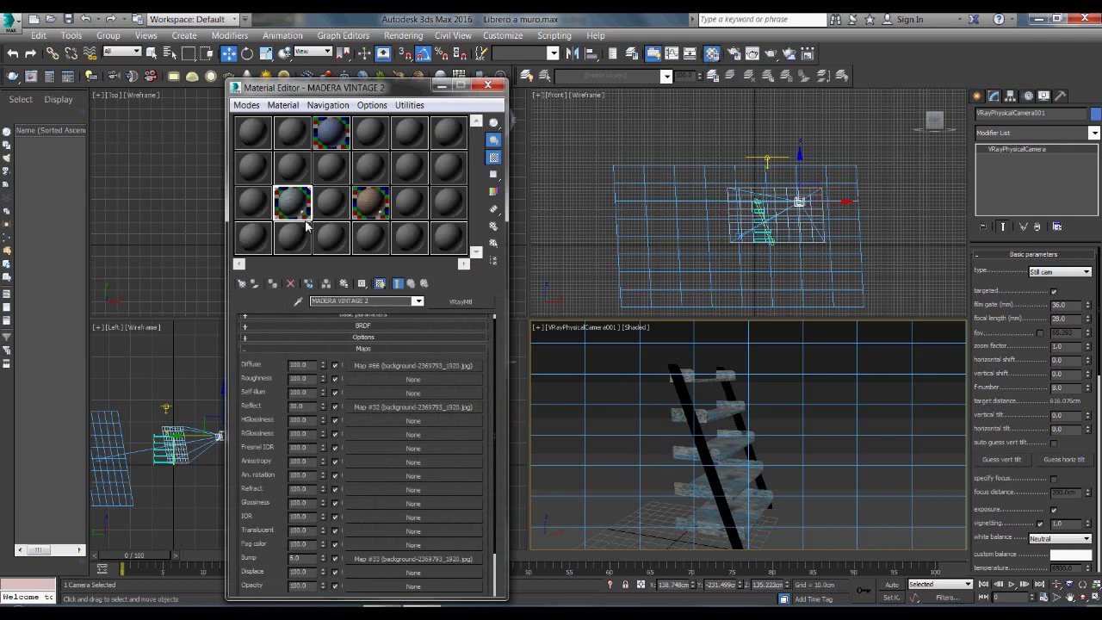
{"action": "left_click_drag", "start_coordinate": [291, 200], "coordinate": [332, 211]}
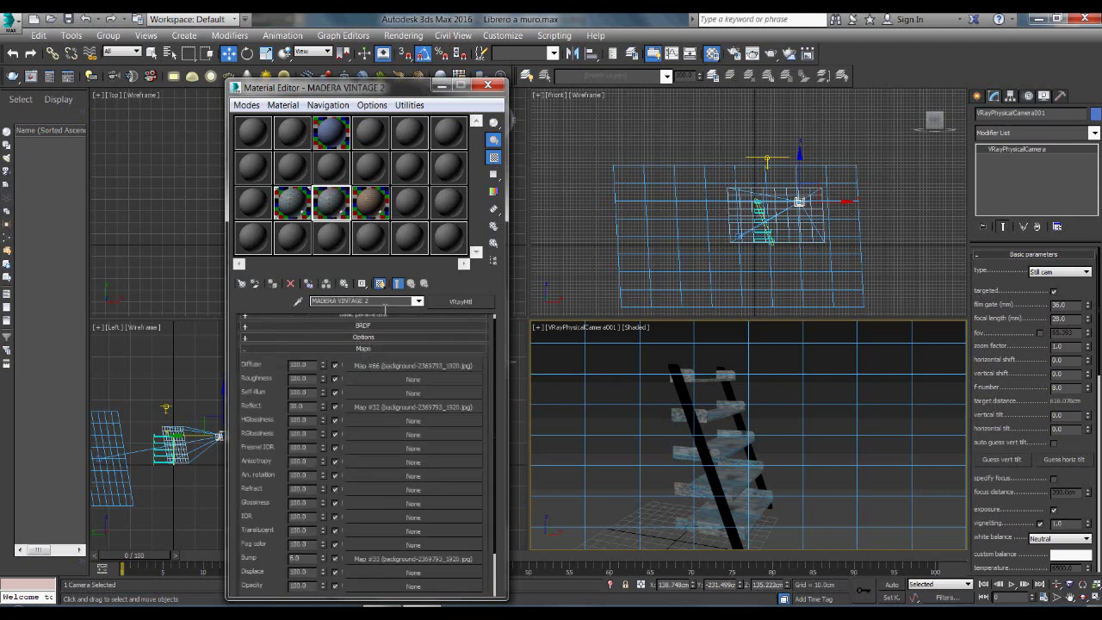
{"action": "left_click", "coordinate": [389, 301]}
{"action": "type", "text": "horizontal"}
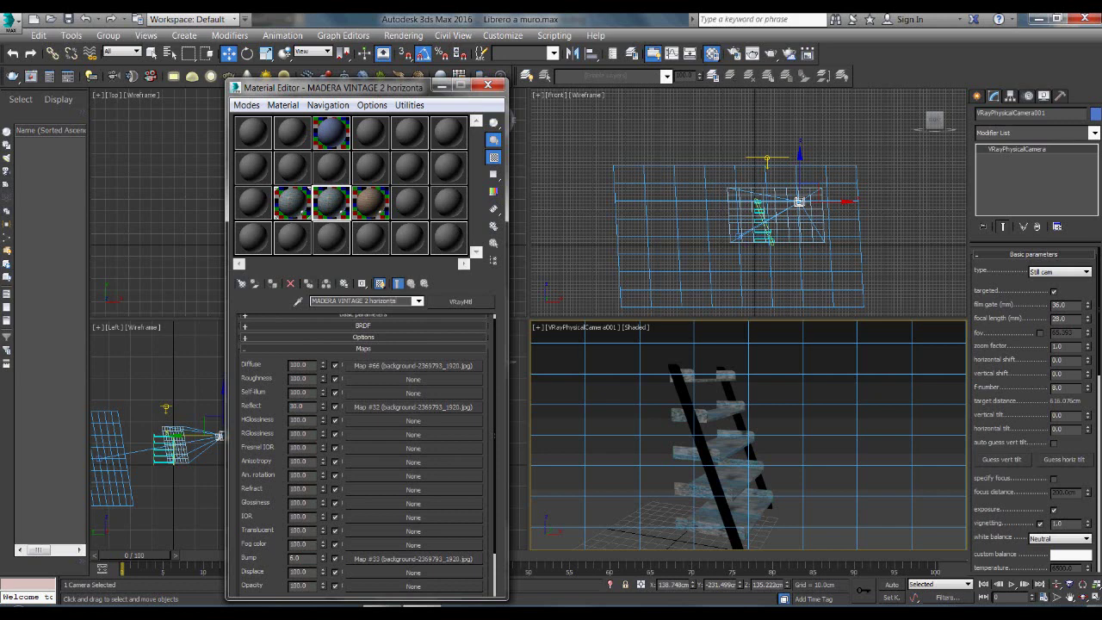
Set the W angle to 90 for the diffuse, reflect and bump bitmaps of the MADERA VINTAGE 2 horizontal material.
{"action": "left_click", "coordinate": [435, 366]}
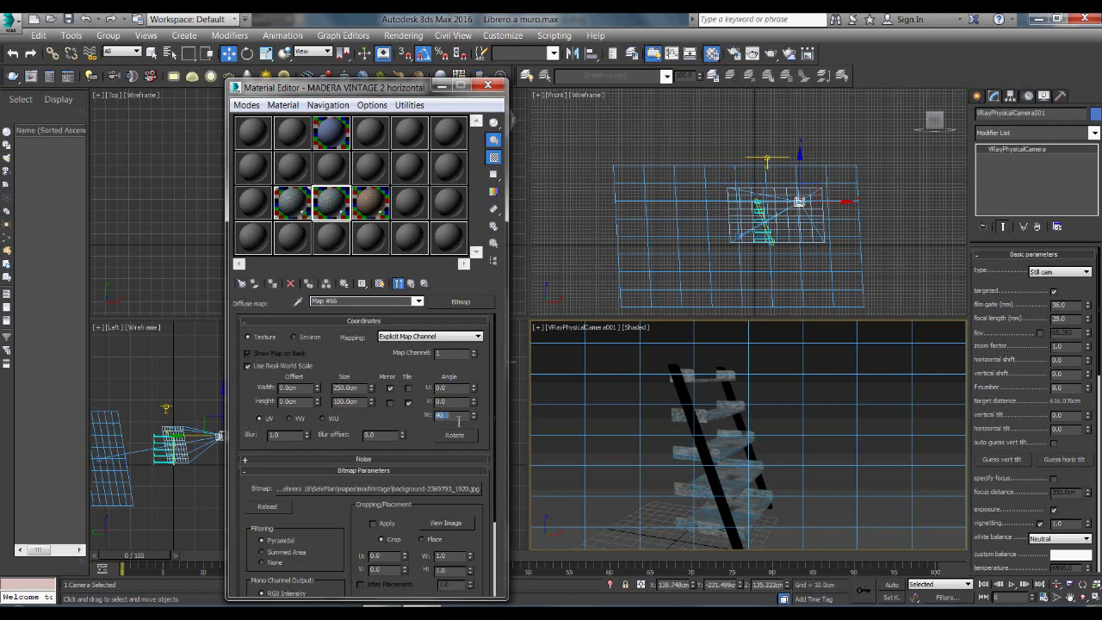
{"action": "left_click", "coordinate": [411, 283]}
{"action": "left_click", "coordinate": [438, 408]}
{"action": "left_click", "coordinate": [410, 283]}
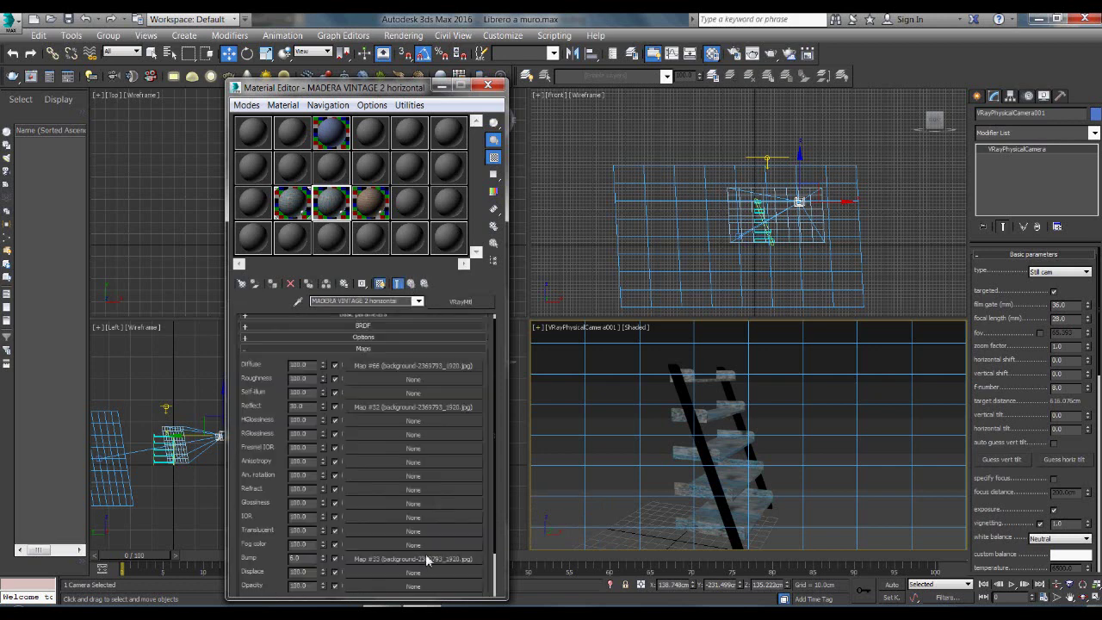
{"action": "left_click", "coordinate": [428, 559]}
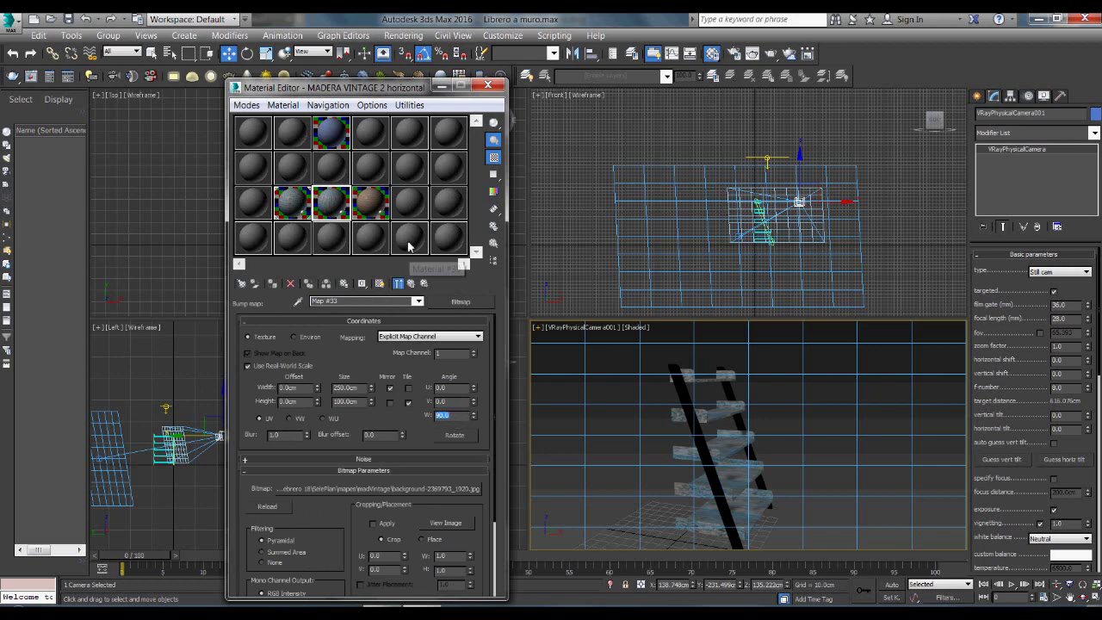
{"action": "left_click", "coordinate": [411, 283]}
Assign the MADERA VINTAGE 2 horizontal material to the shelves and check the wood grain in the enlarged camera view.
{"action": "left_click", "coordinate": [728, 489]}
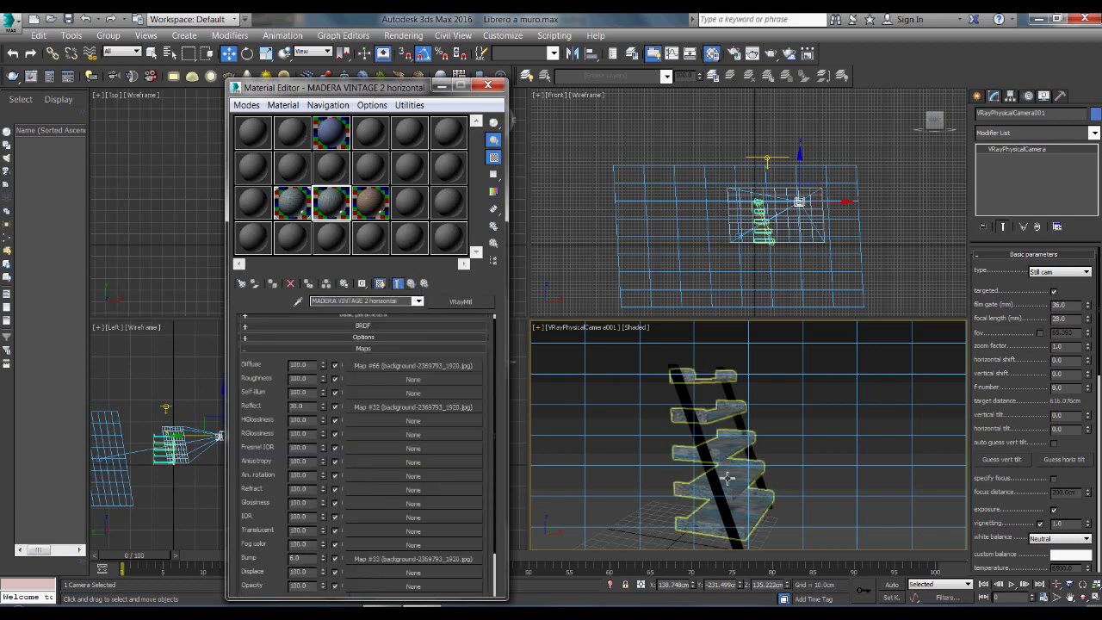
{"action": "left_click", "coordinate": [272, 283]}
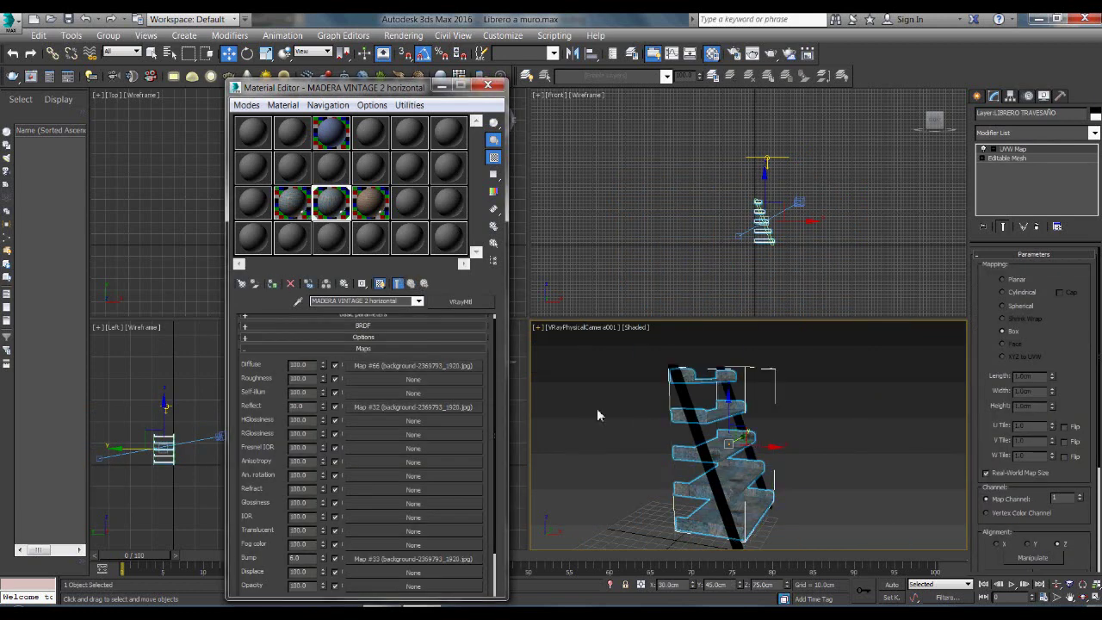
{"action": "left_click", "coordinate": [800, 465]}
{"action": "key", "text": "alt+w"}
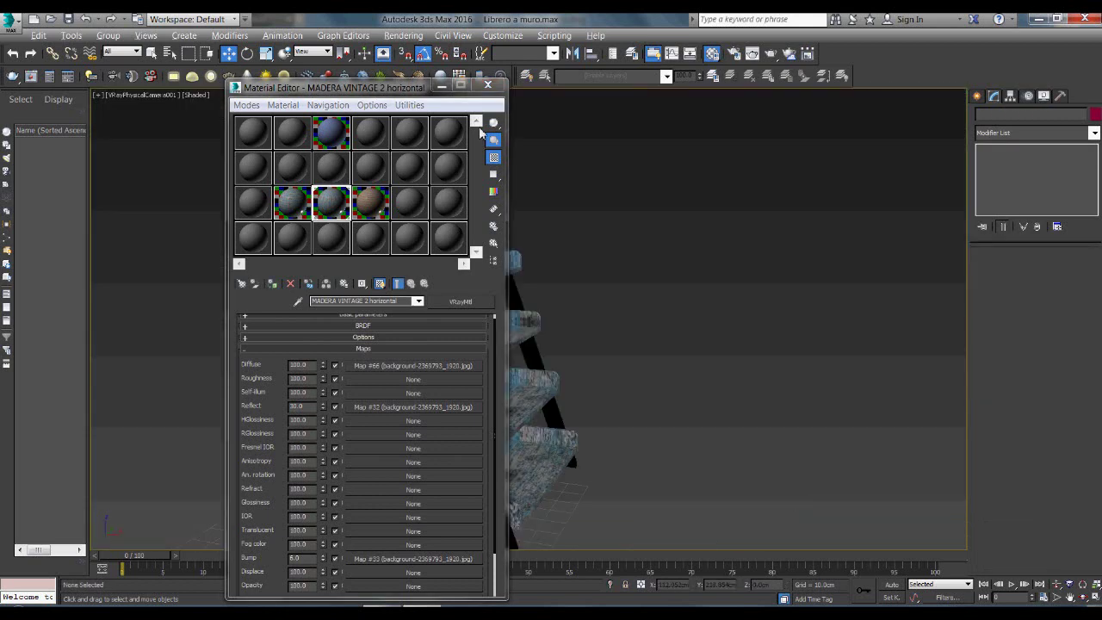
{"action": "left_click", "coordinate": [487, 84]}
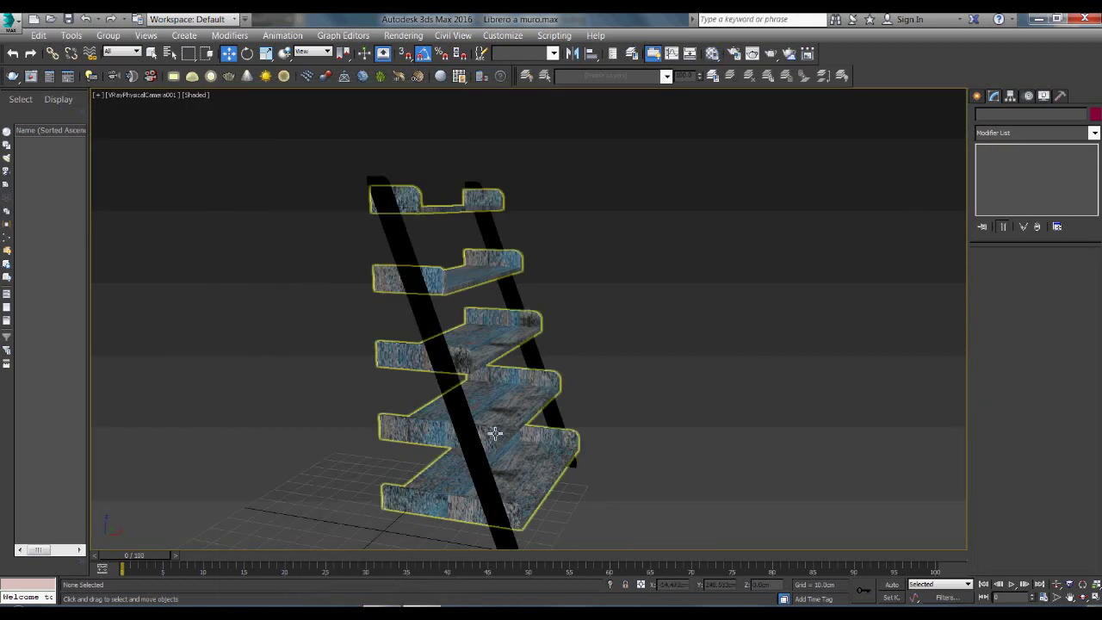
{"action": "left_click", "coordinate": [550, 362]}
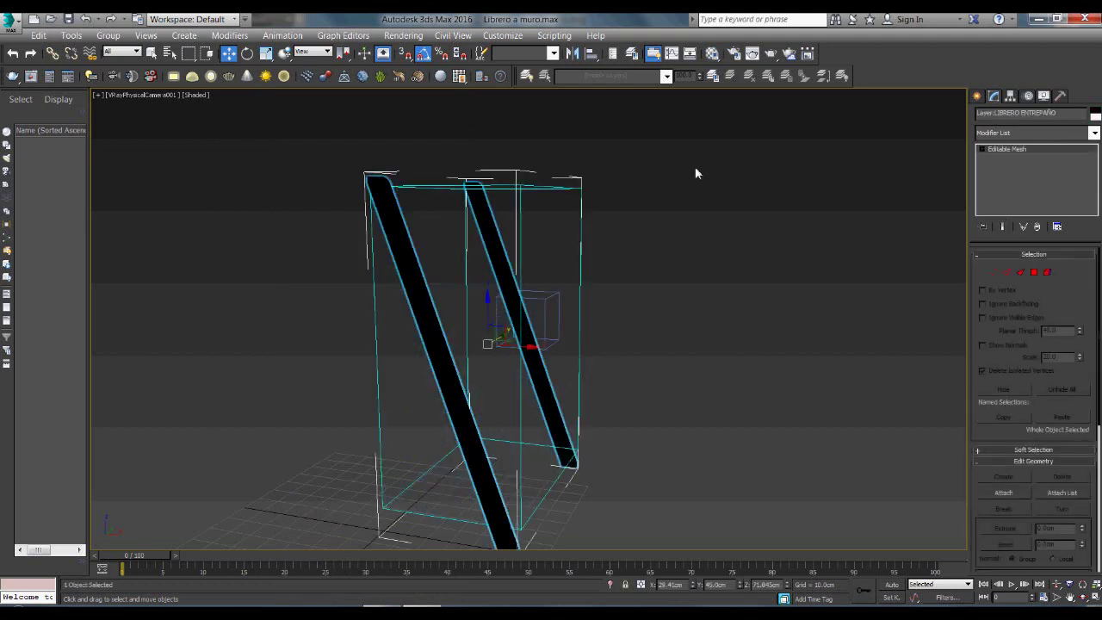
{"action": "left_click", "coordinate": [658, 280]}
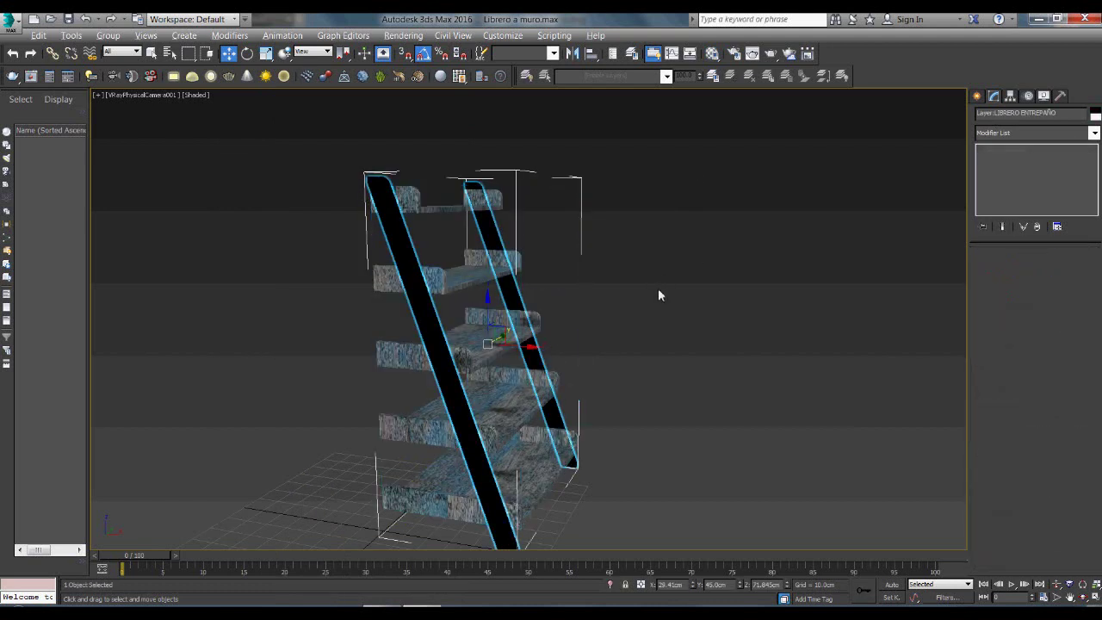
{"action": "key", "text": "alt+w"}
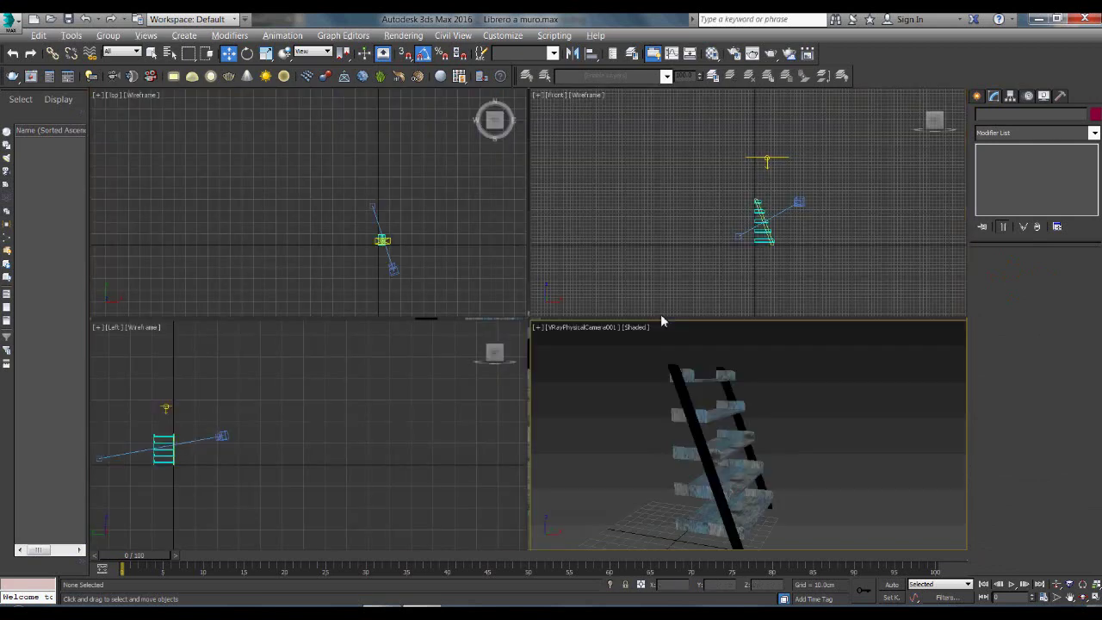
Assign the MADERA VINTAGE 1 material to the bookshelf's slanted side supports.
{"action": "left_click", "coordinate": [694, 405]}
{"action": "left_click", "coordinate": [712, 53]}
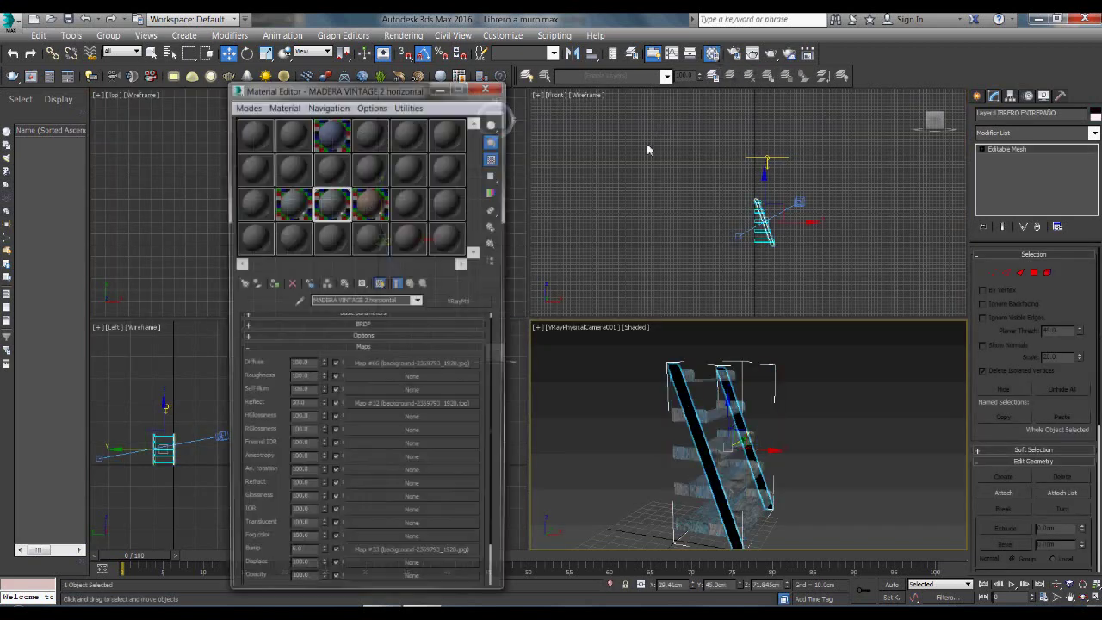
{"action": "left_click", "coordinate": [370, 204]}
{"action": "left_click", "coordinate": [273, 283]}
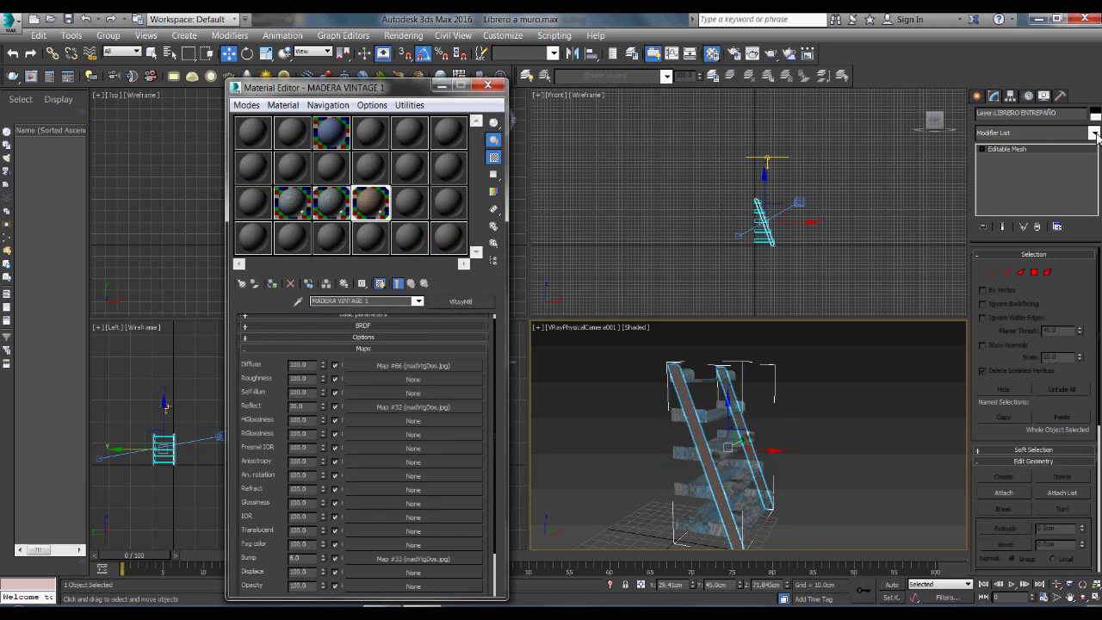
Add a UVW Map modifier to the slanted side supports with Box mapping and Real-World Map Size enabled.
{"action": "left_click", "coordinate": [1094, 133]}
{"action": "scroll", "coordinate": [1023, 422], "scroll_direction": "down", "scroll_amount": 10}
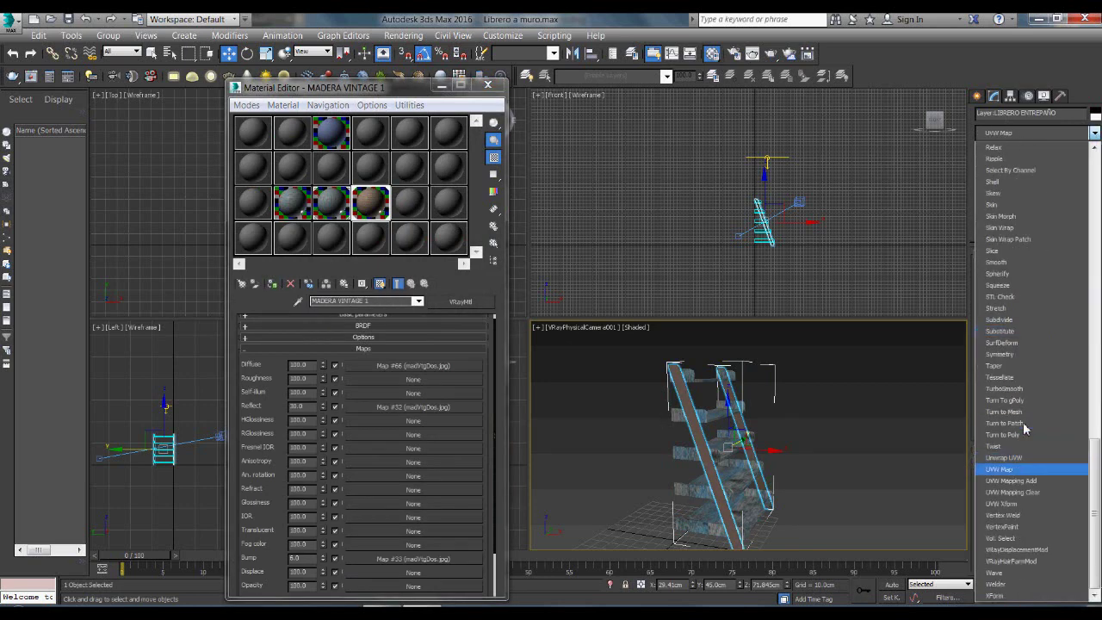
{"action": "left_click", "coordinate": [1023, 422]}
{"action": "left_click", "coordinate": [1002, 332]}
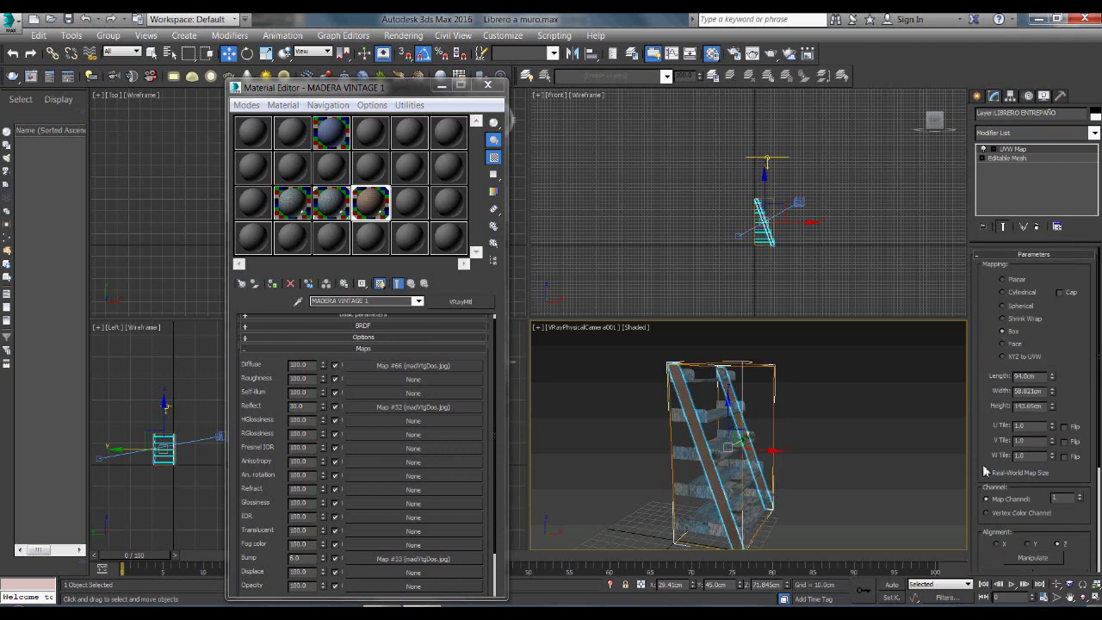
{"action": "left_click", "coordinate": [986, 472]}
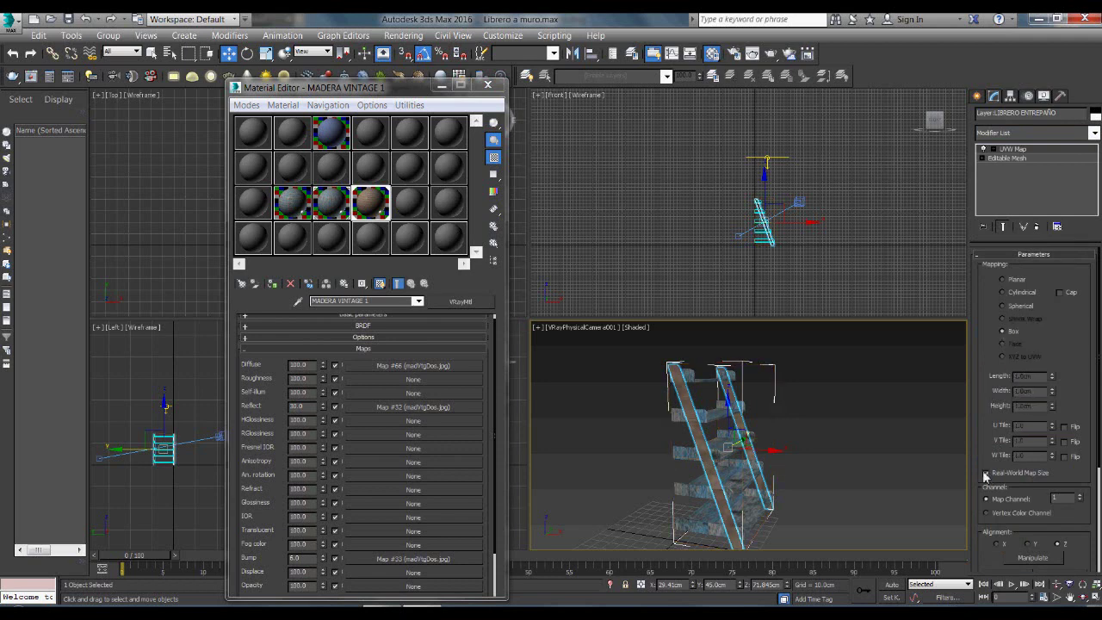
Check the diffuse bitmap of MADERA VINTAGE 1, then copy the material to the adjacent empty slot and rename the copy MADERA VINTAGE 1horizontal.
{"action": "left_click", "coordinate": [435, 368]}
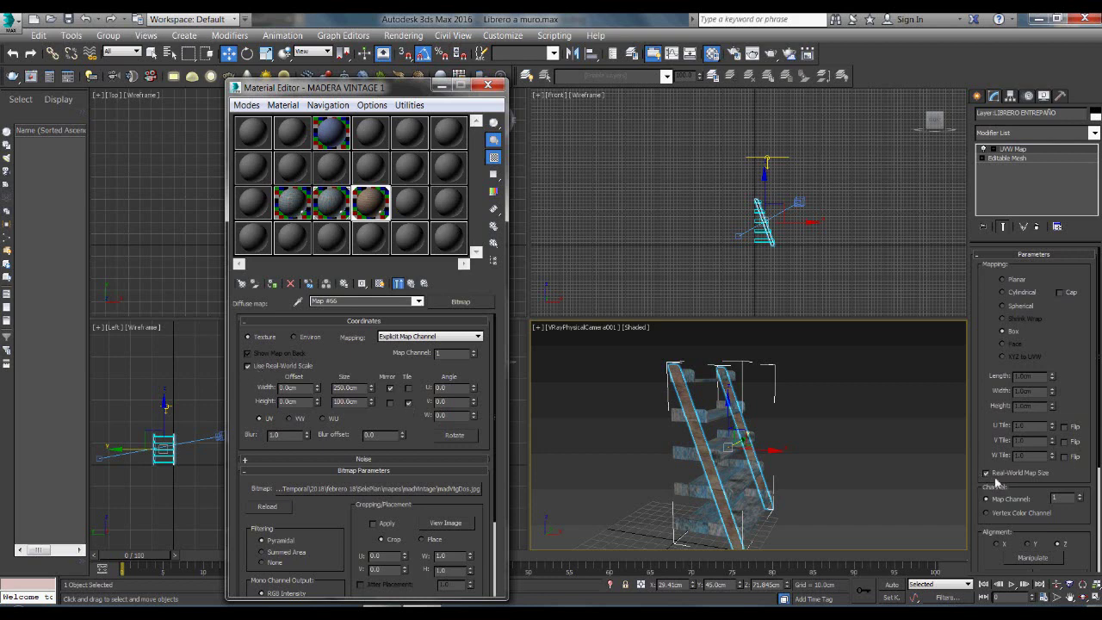
{"action": "left_click", "coordinate": [830, 399]}
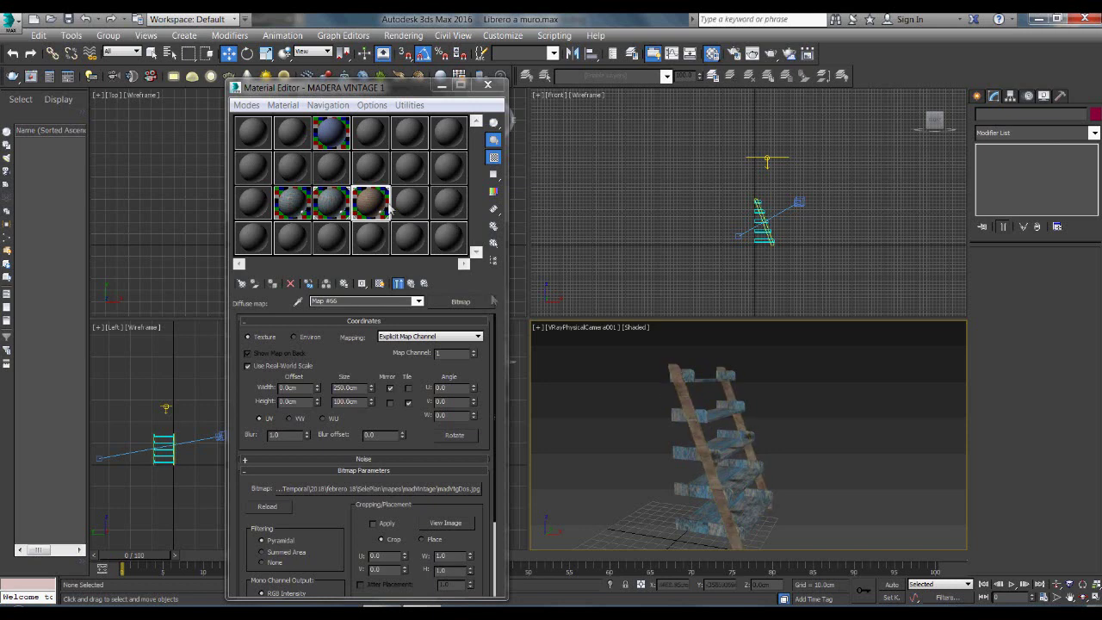
{"action": "left_click_drag", "start_coordinate": [379, 209], "coordinate": [410, 205]}
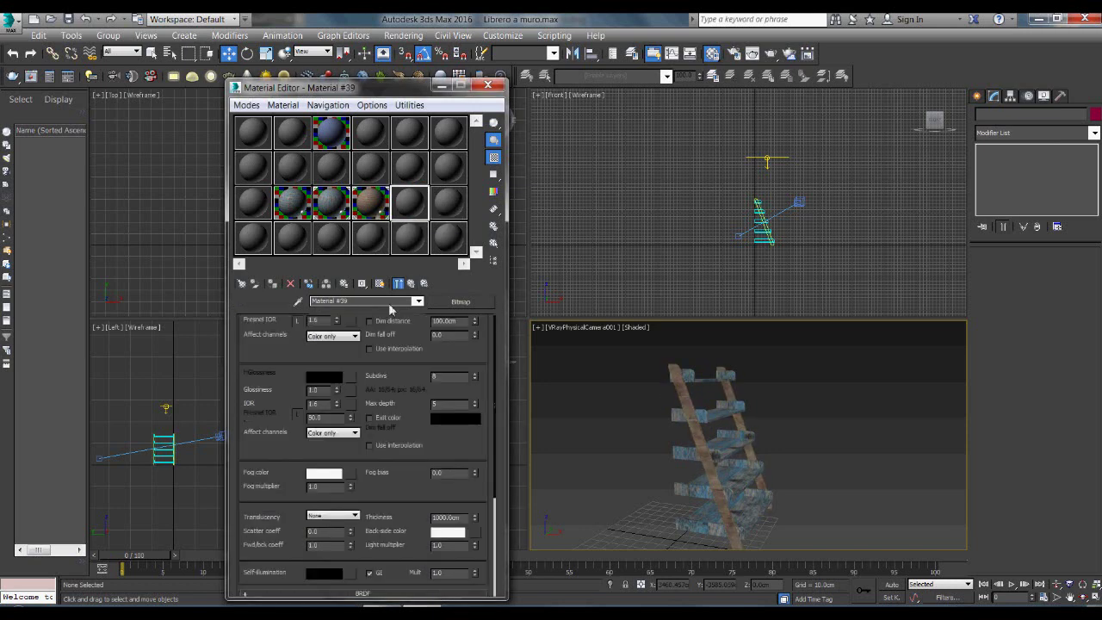
{"action": "type", "text": "horizontal"}
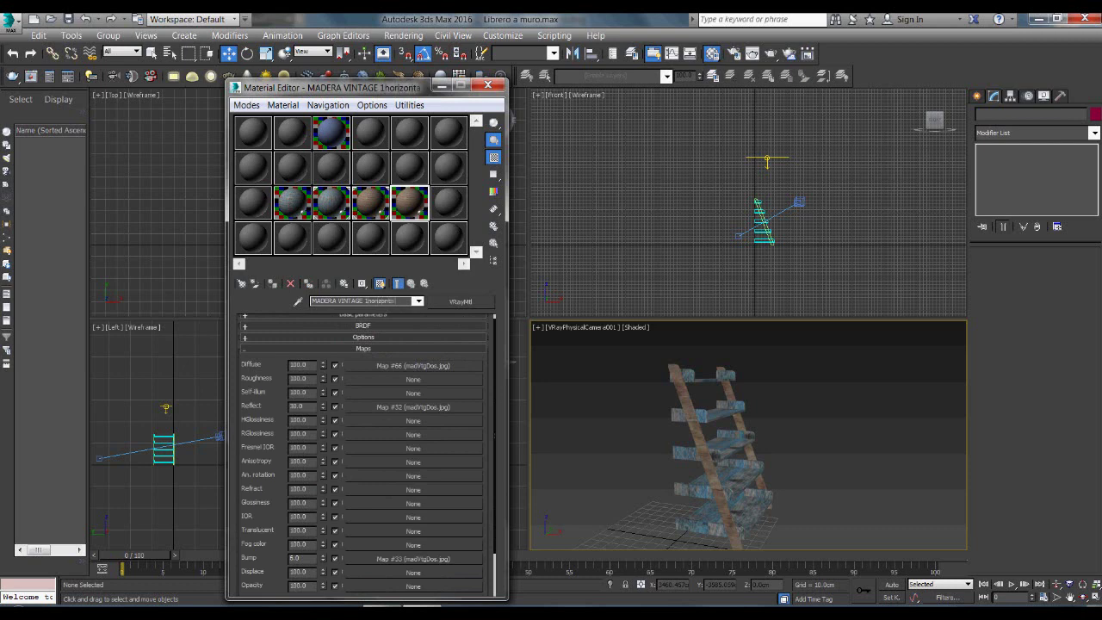
Set the W angle to 90 for the diffuse, reflect and bump bitmaps of the MADERA VINTAGE 1horizontal material.
{"action": "left_click", "coordinate": [439, 366]}
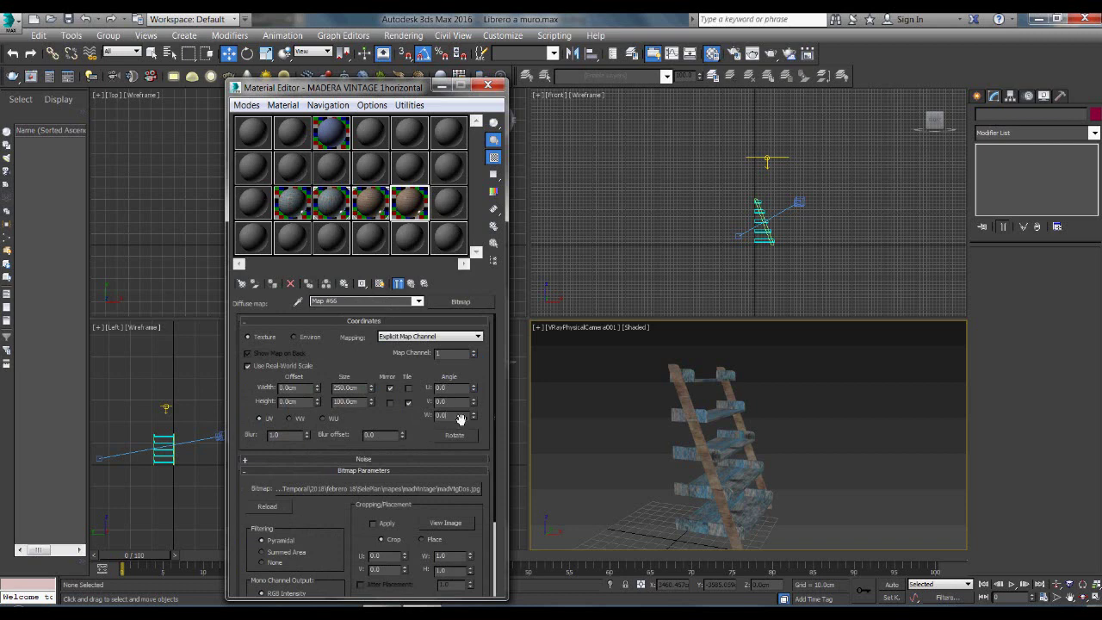
{"action": "type", "text": "90"}
{"action": "key", "text": "Return"}
{"action": "left_click", "coordinate": [411, 284]}
{"action": "left_click", "coordinate": [444, 408]}
{"action": "left_click", "coordinate": [410, 284]}
{"action": "left_click", "coordinate": [419, 560]}
{"action": "left_click", "coordinate": [412, 284]}
Assign the MADERA VINTAGE 1horizontal material to the bookshelf's slanted side supports and close the Material Editor.
{"action": "left_click", "coordinate": [750, 451]}
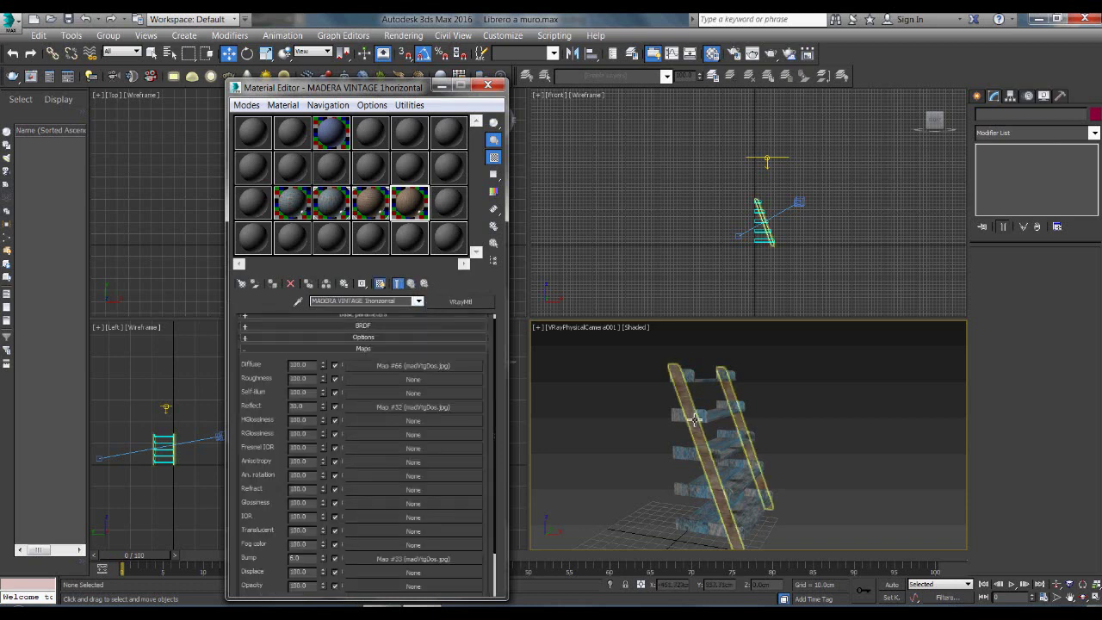
{"action": "left_click", "coordinate": [693, 409]}
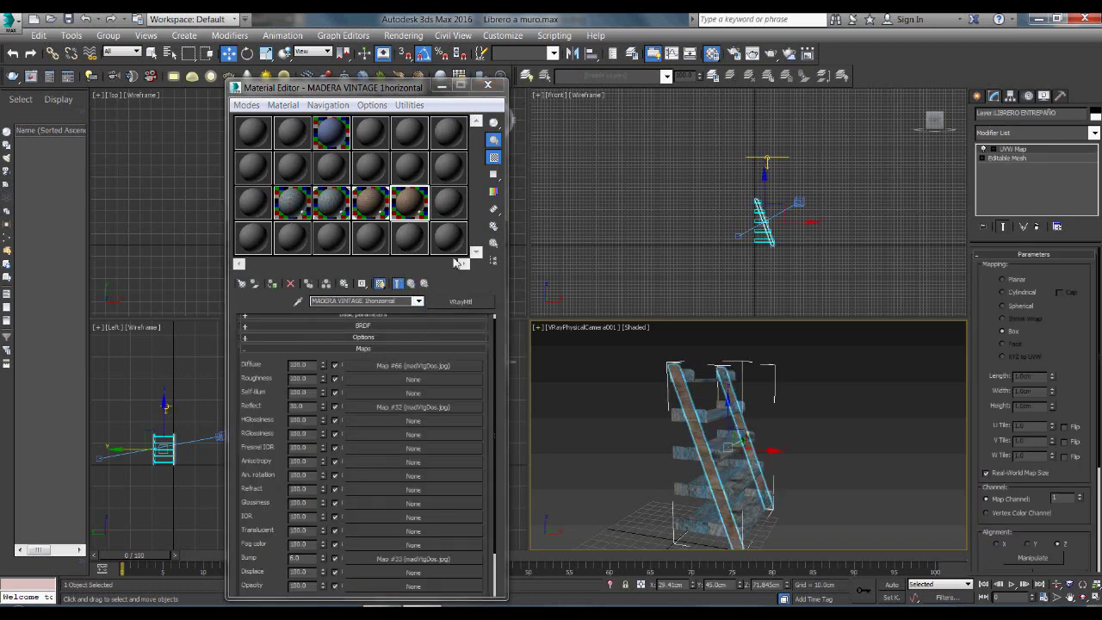
{"action": "left_click", "coordinate": [272, 287]}
{"action": "left_click", "coordinate": [792, 435]}
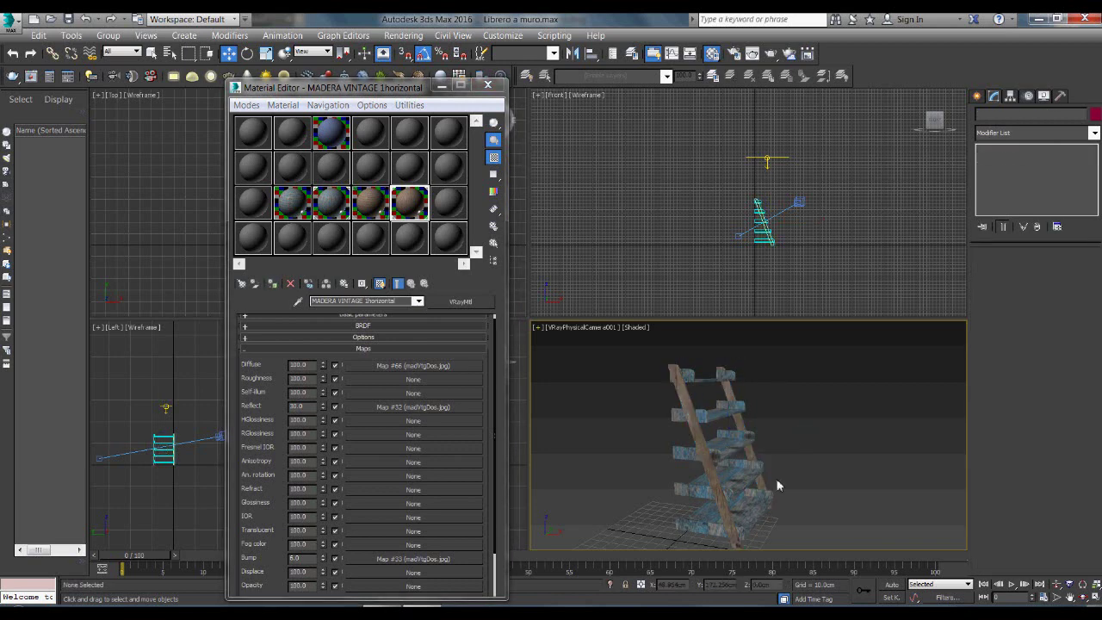
{"action": "left_click", "coordinate": [488, 84]}
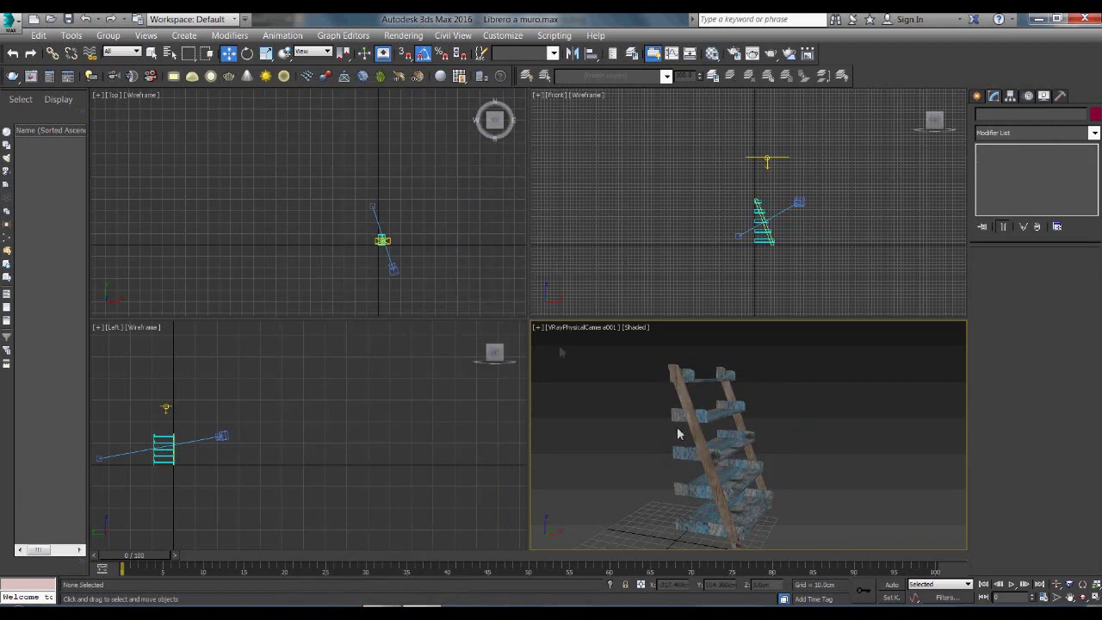
Move the V-Ray physical camera slightly farther from the bookshelf in the Top view so the whole piece fits the frame.
{"action": "left_click", "coordinate": [394, 270]}
{"action": "left_click_drag", "start_coordinate": [402, 246], "coordinate": [404, 254]}
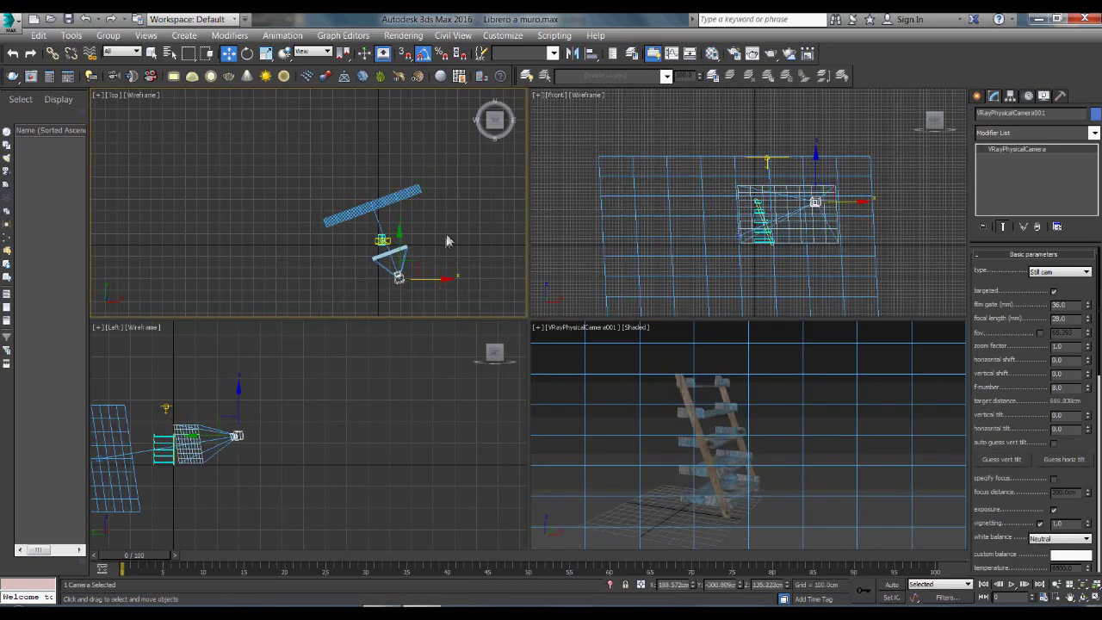
{"action": "left_click", "coordinate": [448, 242]}
Create a box about 1389 cm wide as a wall behind the bookshelf and move it closer to the shelves.
{"action": "left_click", "coordinate": [980, 98]}
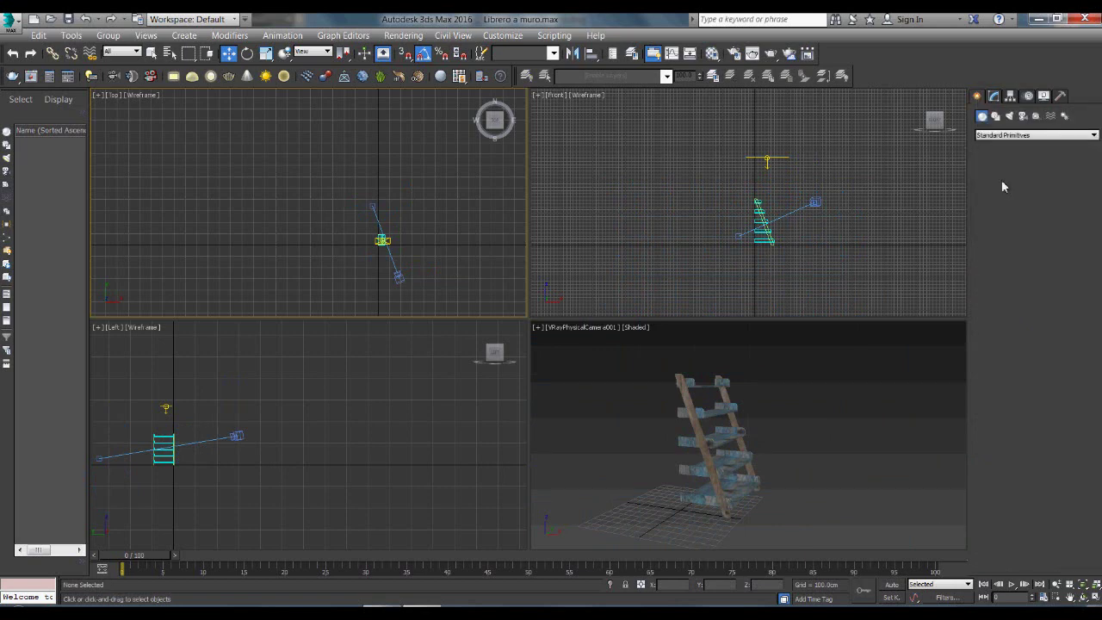
{"action": "left_click", "coordinate": [1003, 181]}
{"action": "left_click_drag", "start_coordinate": [300, 206], "coordinate": [467, 213]}
{"action": "left_click", "coordinate": [468, 192]}
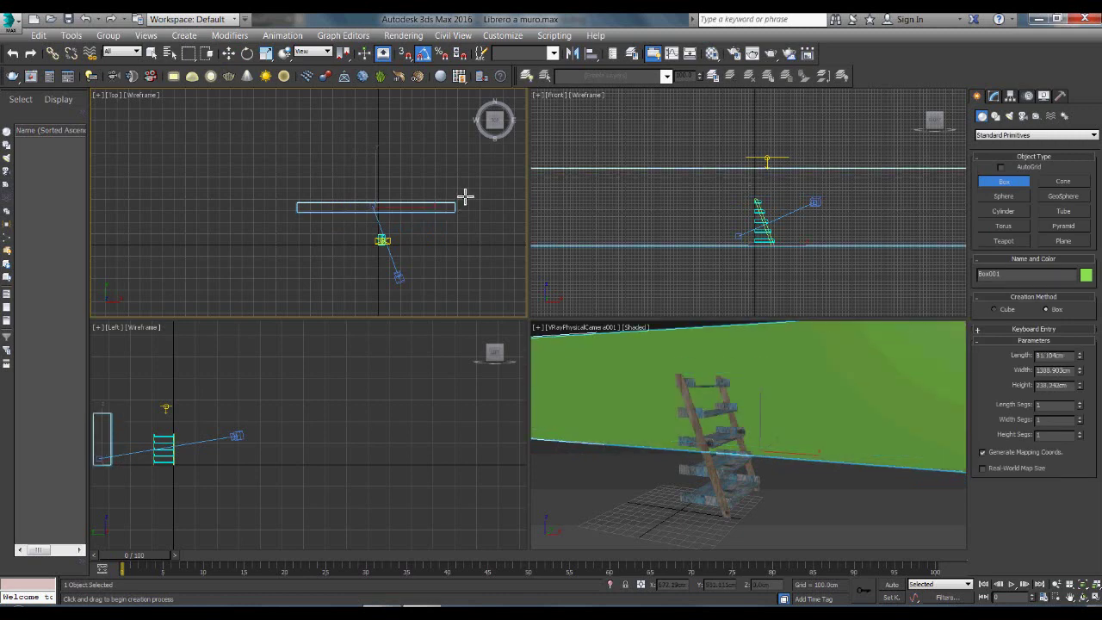
{"action": "left_click", "coordinate": [228, 53]}
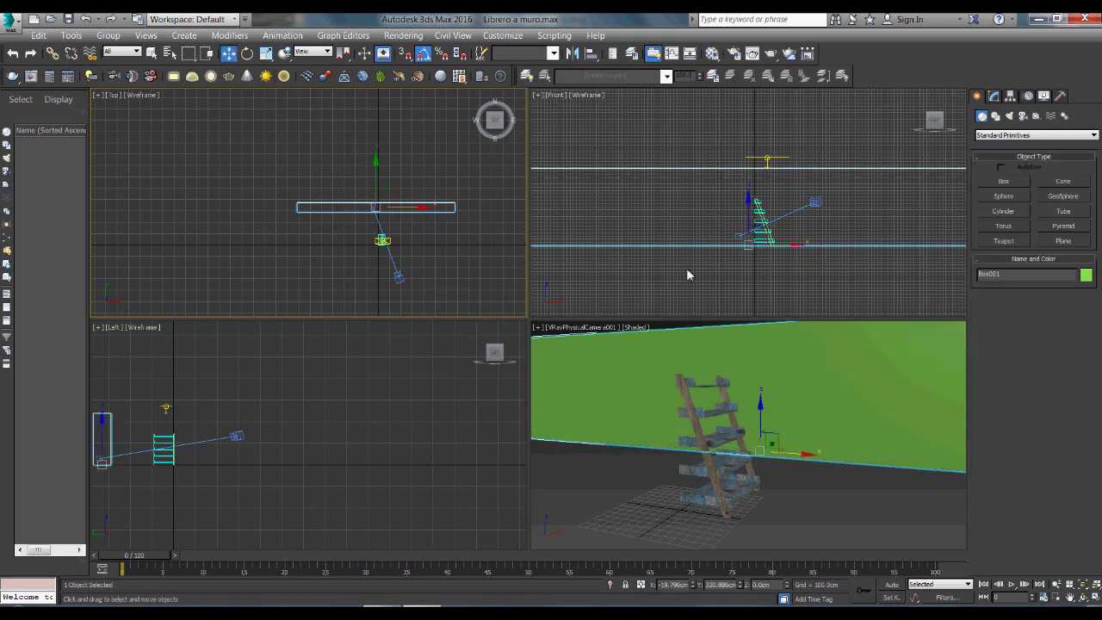
{"action": "left_click_drag", "start_coordinate": [376, 177], "coordinate": [376, 193]}
Create a thin floor box about 487 cm long and 1389 cm wide beneath the bookshelf and wall.
{"action": "left_click", "coordinate": [1004, 181]}
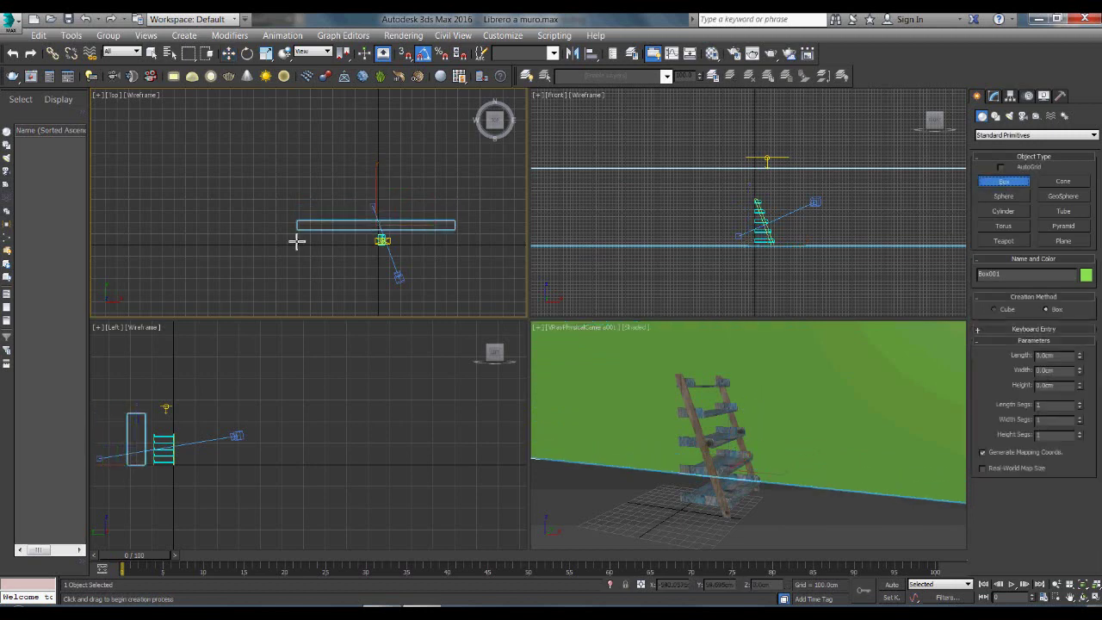
{"action": "left_click_drag", "start_coordinate": [307, 230], "coordinate": [466, 286]}
{"action": "left_click", "coordinate": [468, 288]}
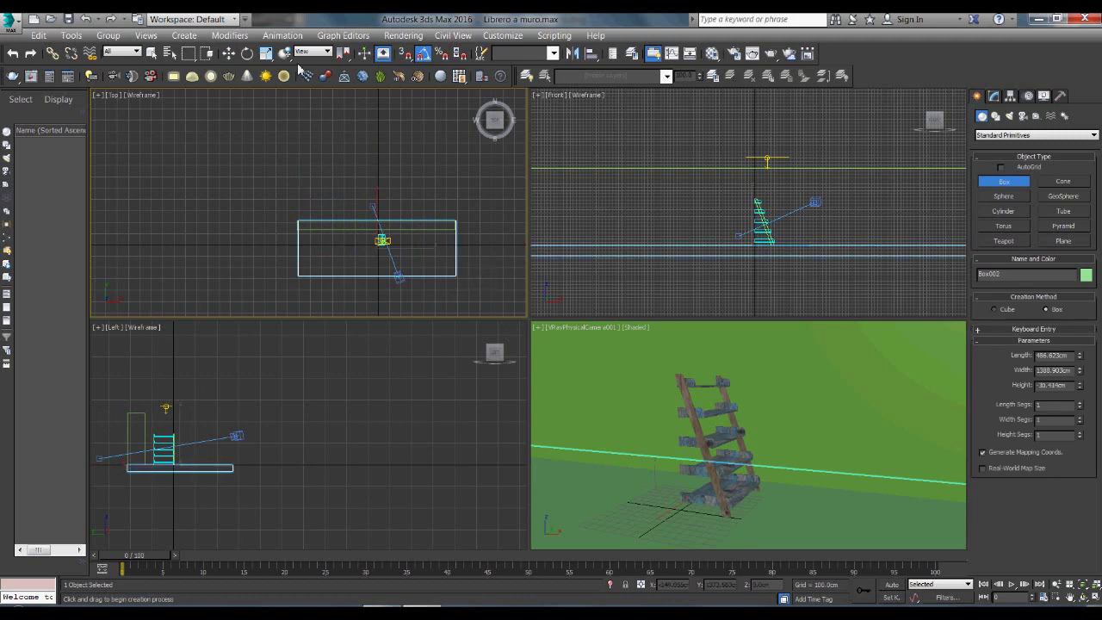
{"action": "left_click", "coordinate": [228, 53]}
{"action": "left_click", "coordinate": [477, 265]}
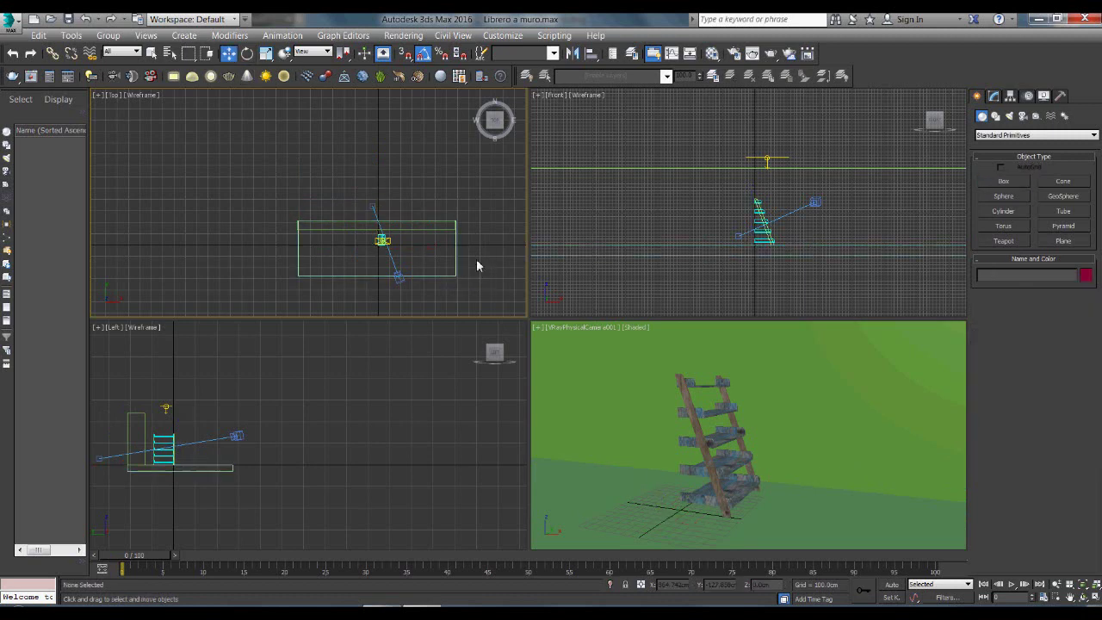
Assign the PINTURA COLOR material to the wall and floor boxes and lighten its diffuse colour to a near-white tone.
{"action": "left_click_drag", "start_coordinate": [436, 196], "coordinate": [436, 195]}
{"action": "left_click", "coordinate": [711, 53]}
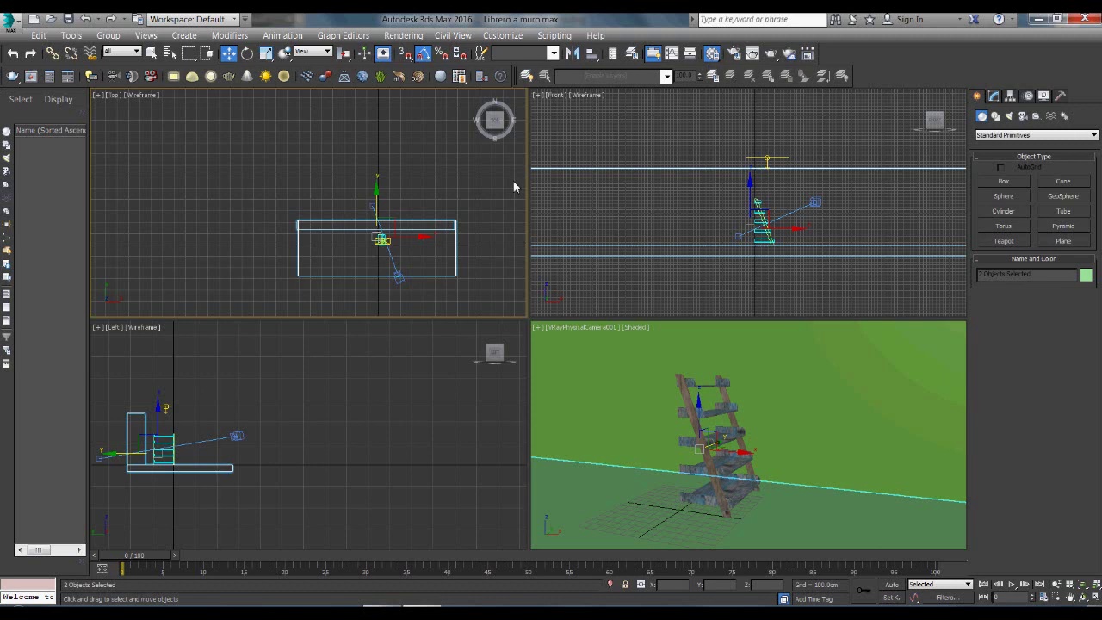
{"action": "left_click", "coordinate": [343, 137]}
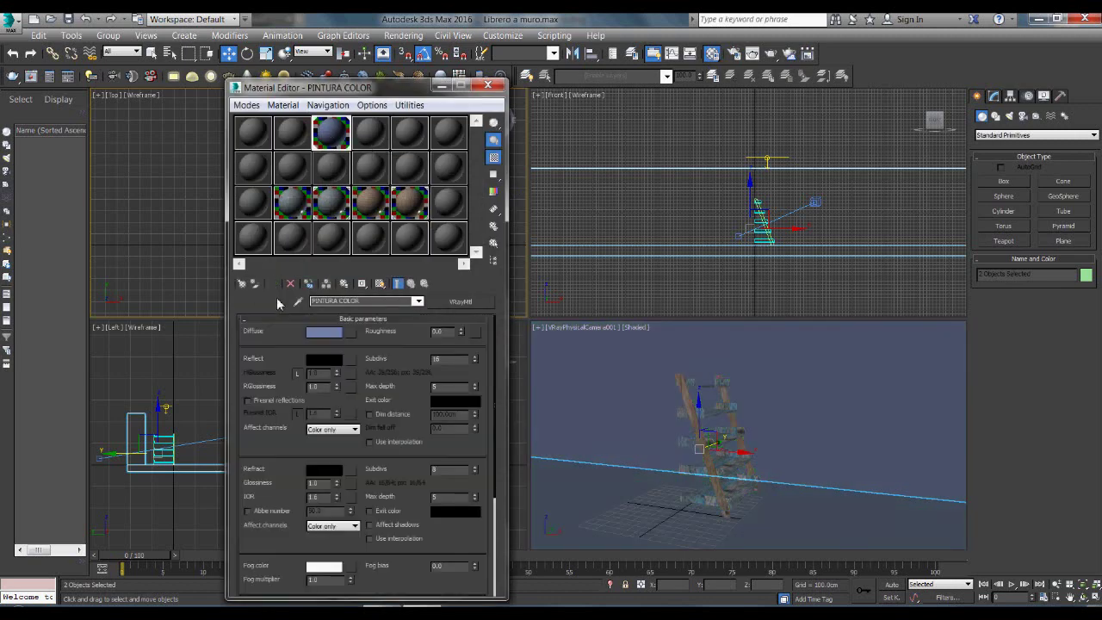
{"action": "left_click", "coordinate": [325, 333]}
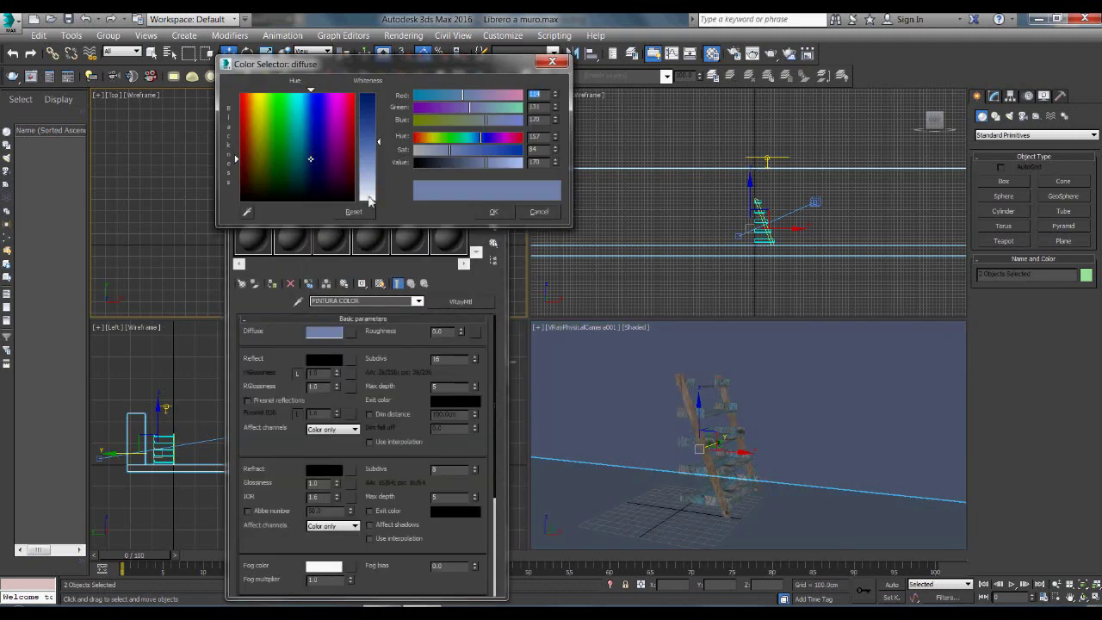
{"action": "left_click", "coordinate": [372, 193]}
{"action": "left_click", "coordinate": [552, 61]}
{"action": "left_click", "coordinate": [488, 88]}
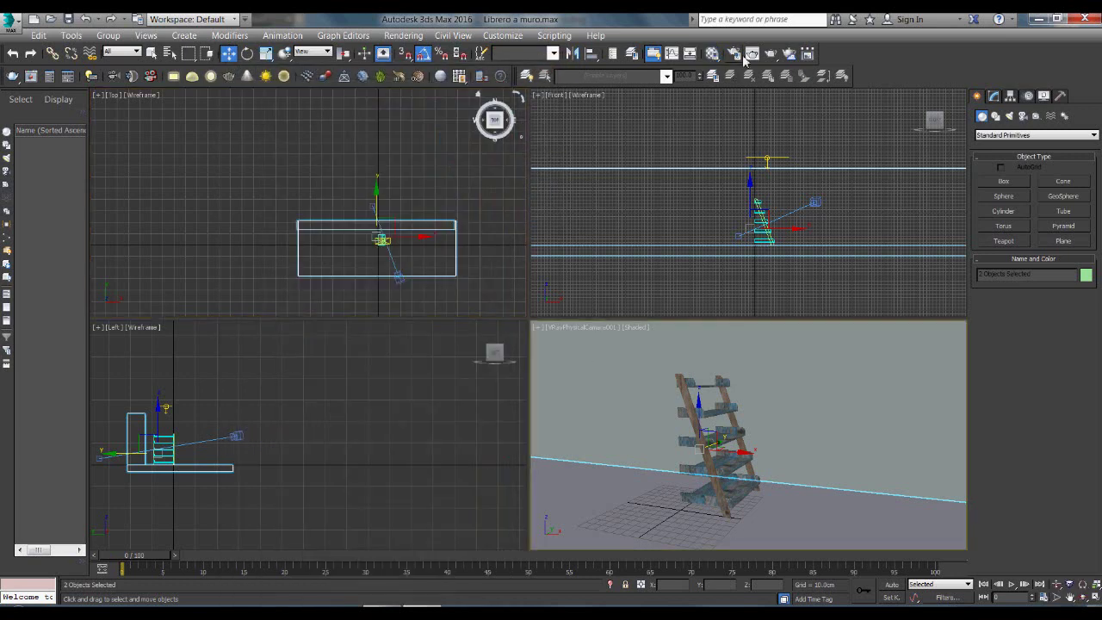
Render the V-Ray physical camera view of the bookshelf with its wall and floor.
{"action": "key", "text": "shift+q"}
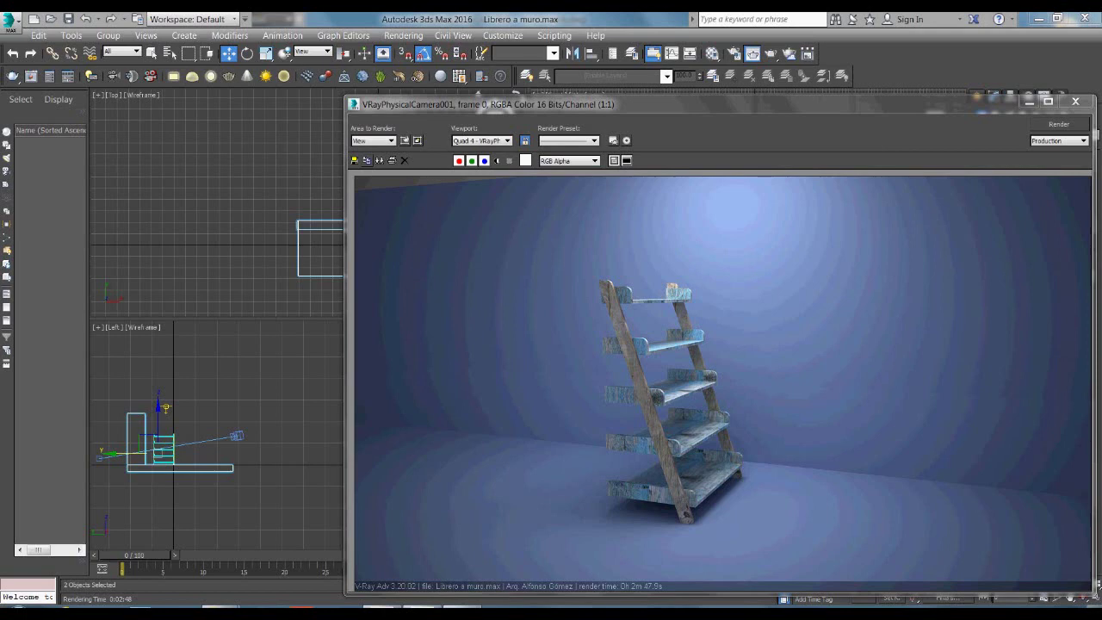
Switch to Windows Photo Viewer to examine the PraVista 2 interior render, then return to the bookshelf render.
{"action": "mouse_move", "coordinate": [465, 613]}
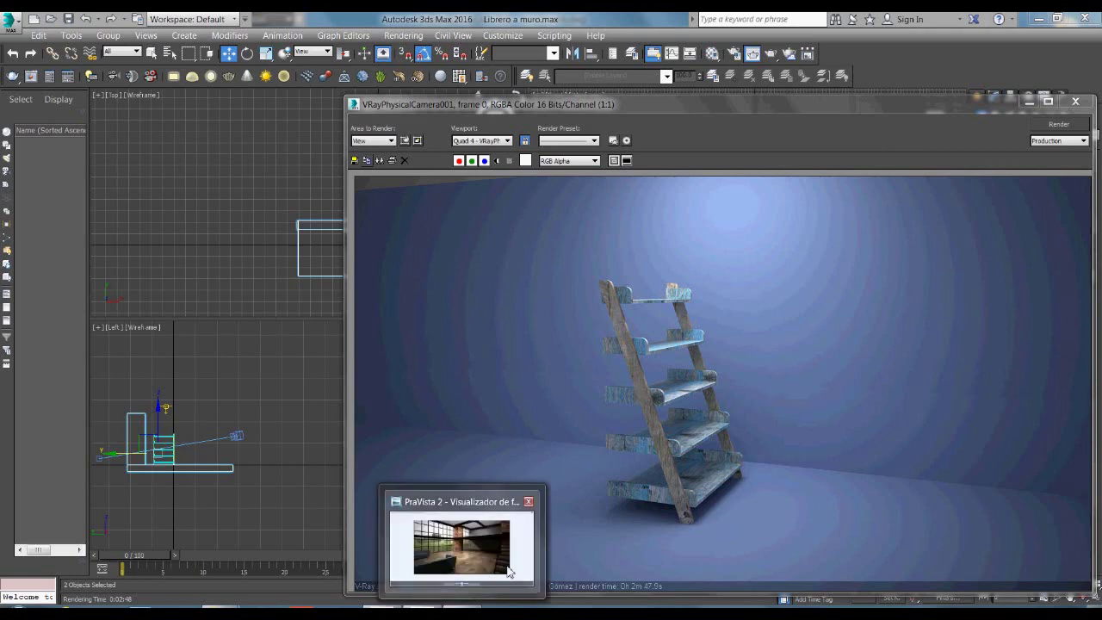
{"action": "left_click", "coordinate": [517, 534]}
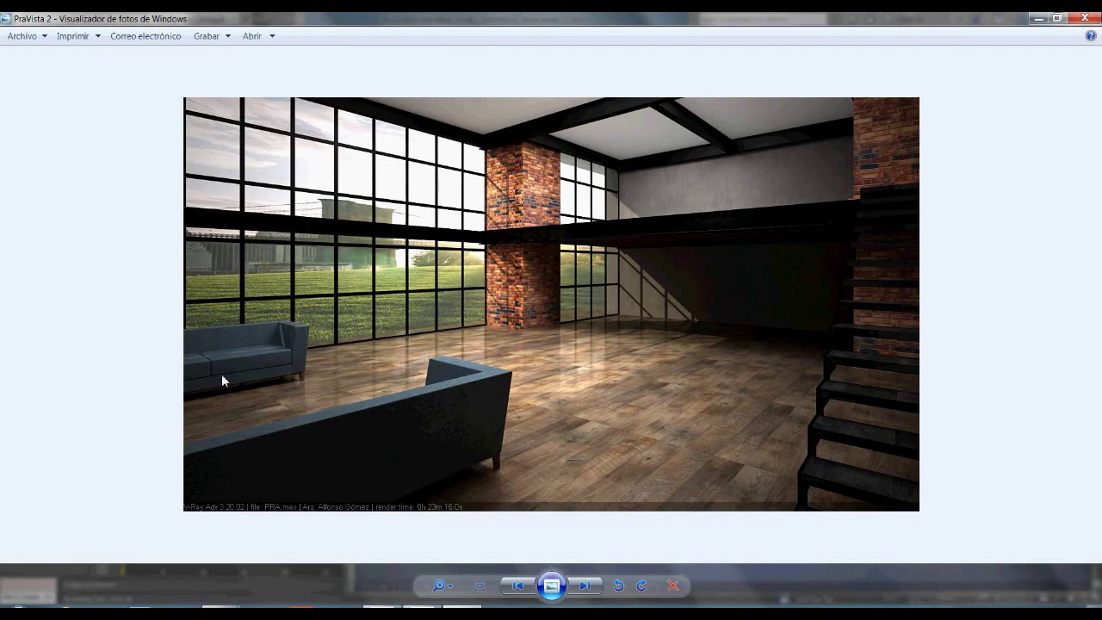
{"action": "left_click", "coordinate": [1033, 21]}
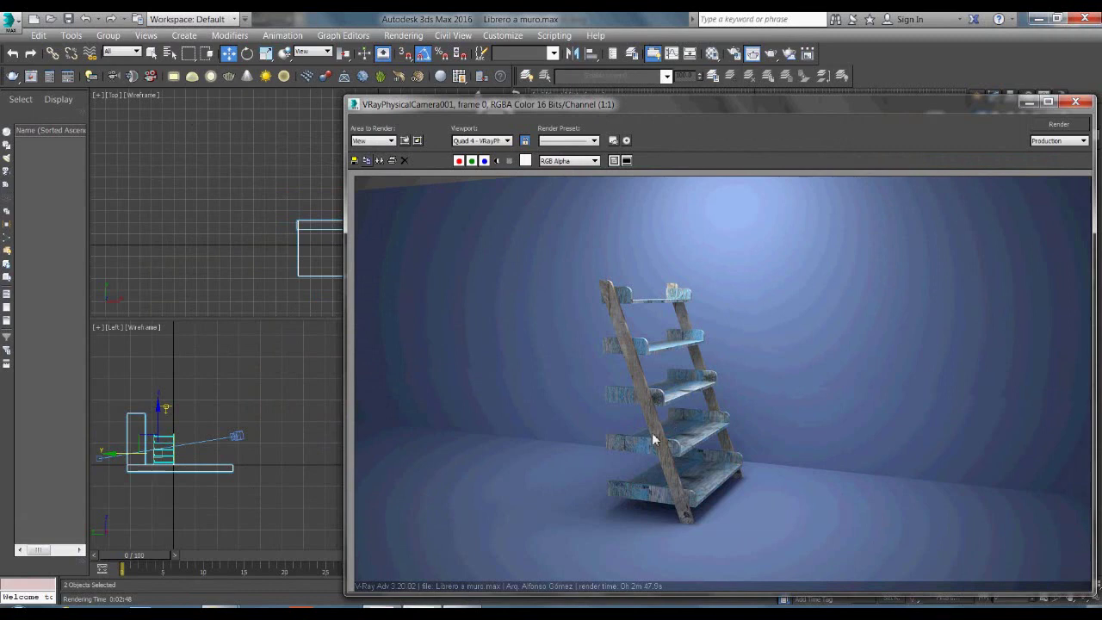